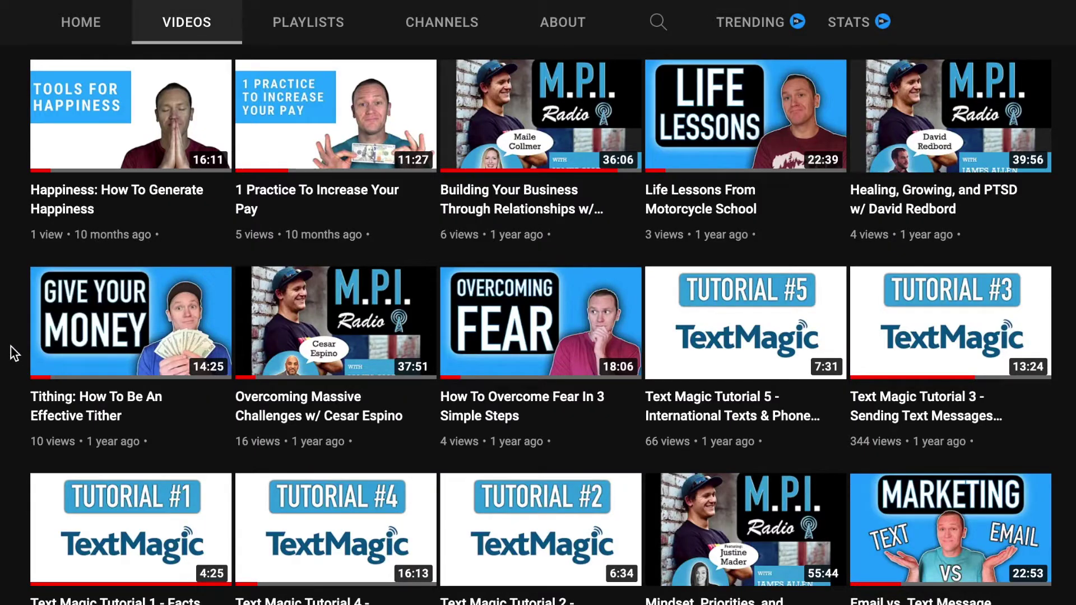
pyautogui.scroll(-2, 517, 298)
pyautogui.scroll(-2, 517, 298)
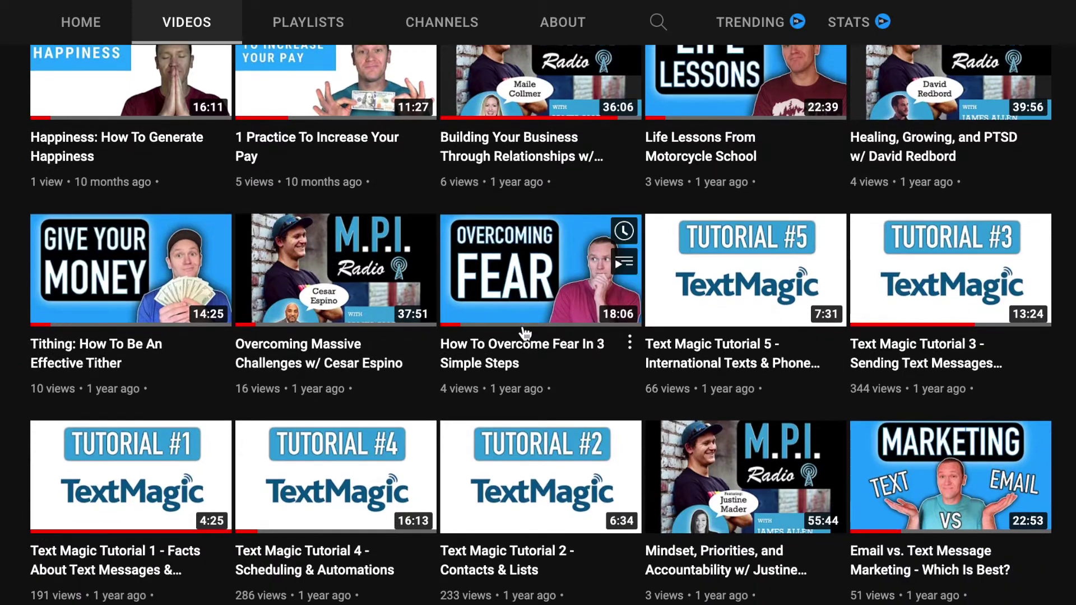
pyautogui.scroll(-2, 622, 401)
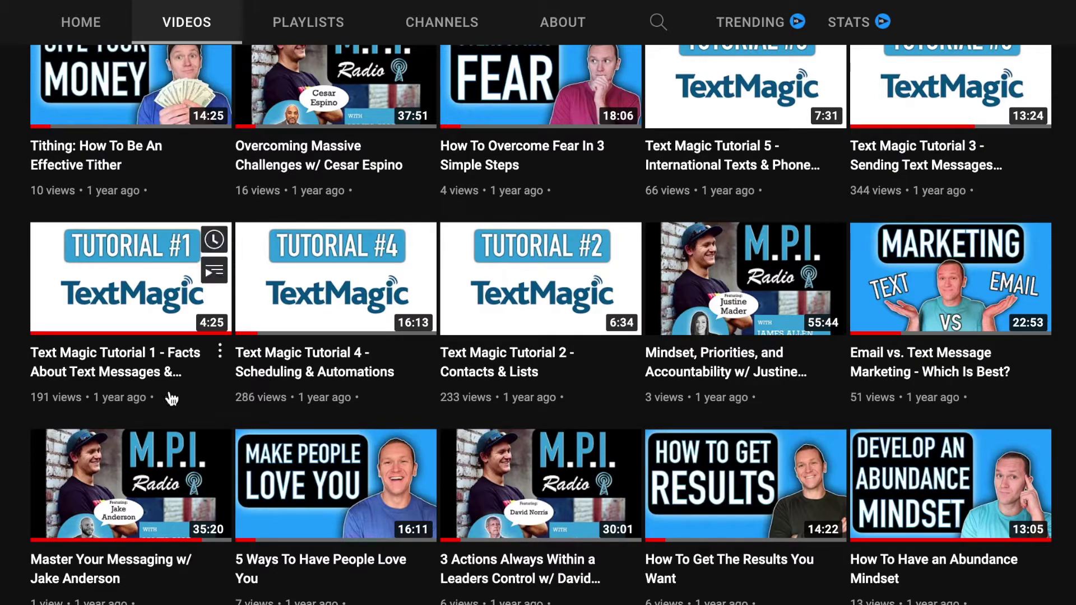
pyautogui.scroll(4, 233, 396)
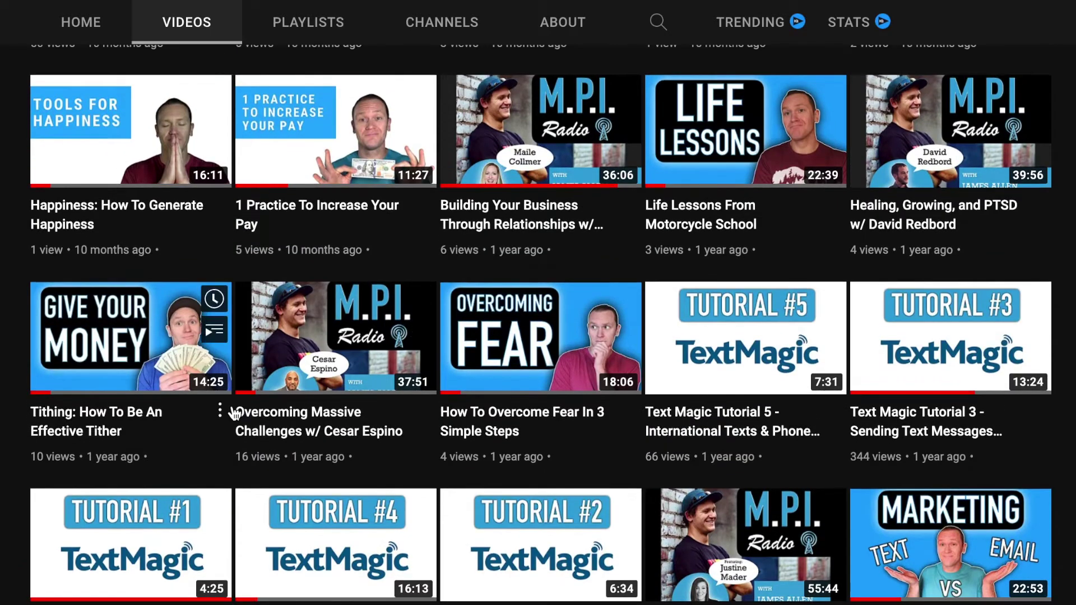
pyautogui.scroll(4, 257, 365)
pyautogui.scroll(3, 328, 414)
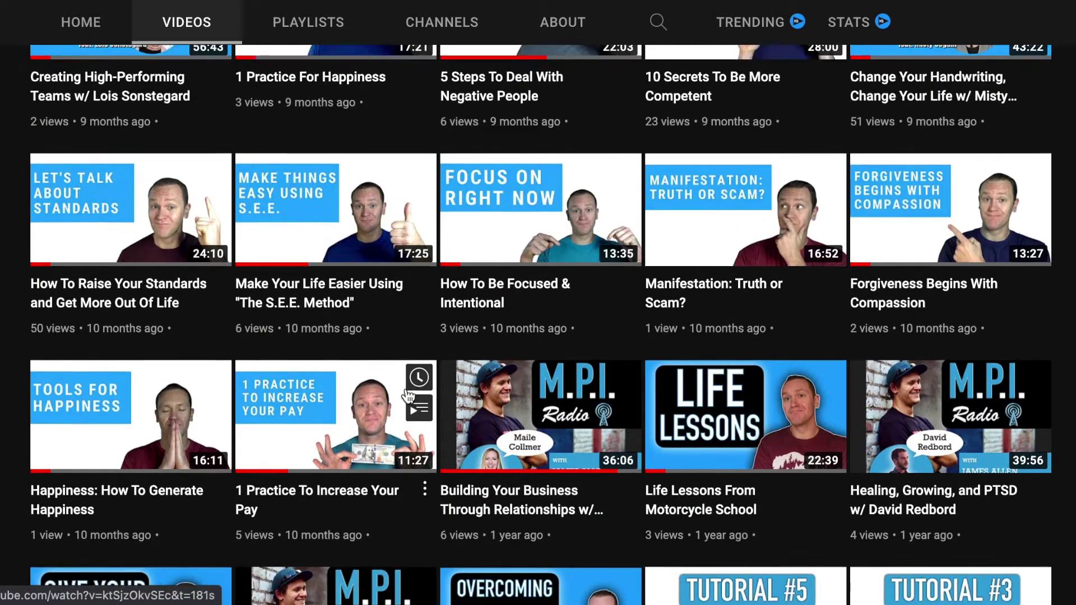
pyautogui.scroll(8, 595, 355)
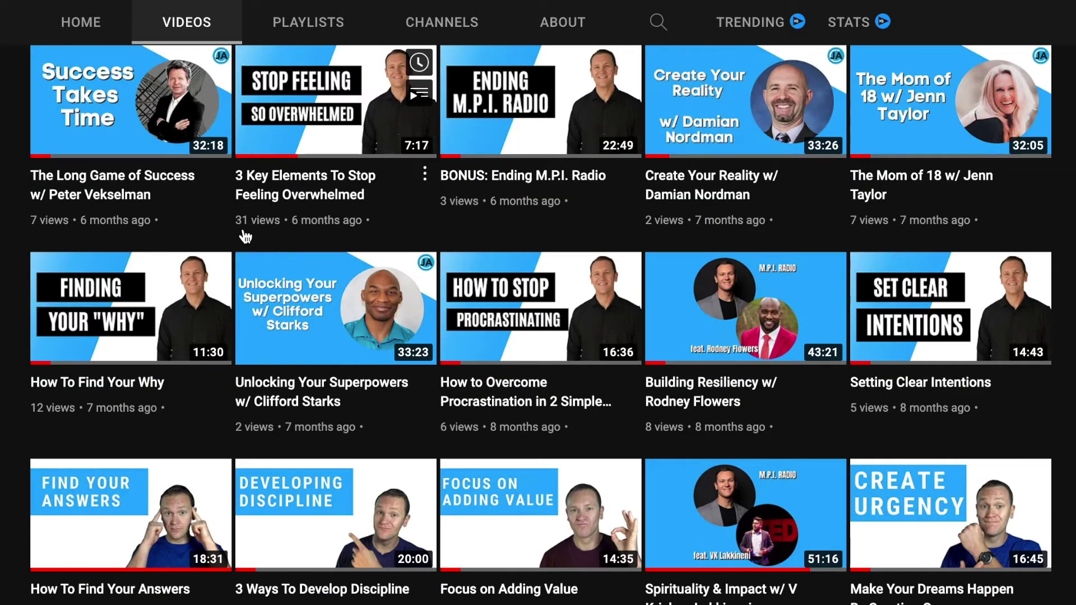
pyautogui.scroll(1, 244, 231)
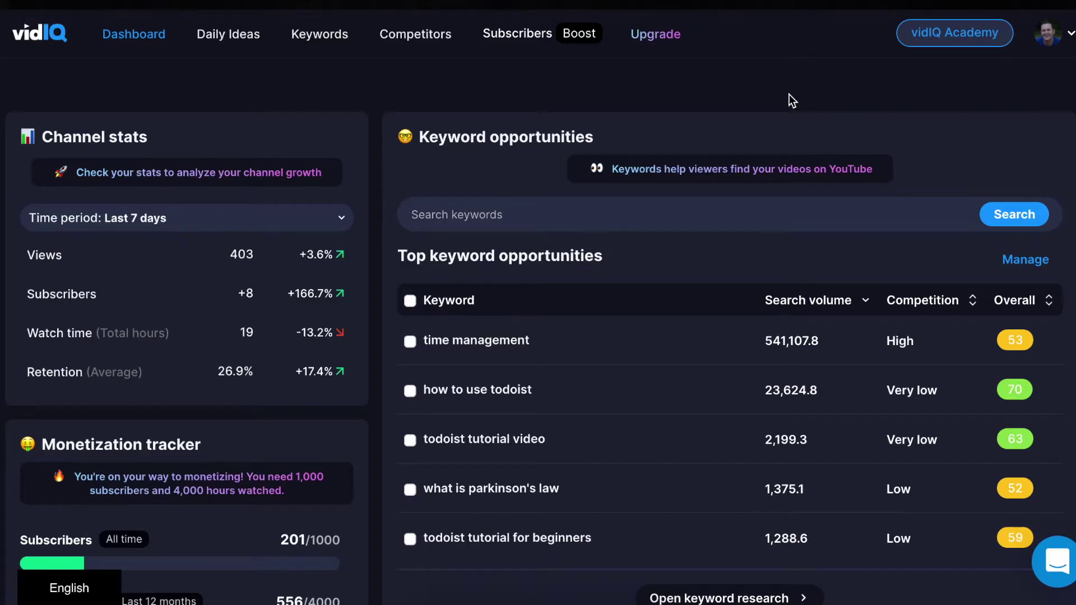
pyautogui.scroll(-1, 790, 95)
pyautogui.rightClick(790, 94)
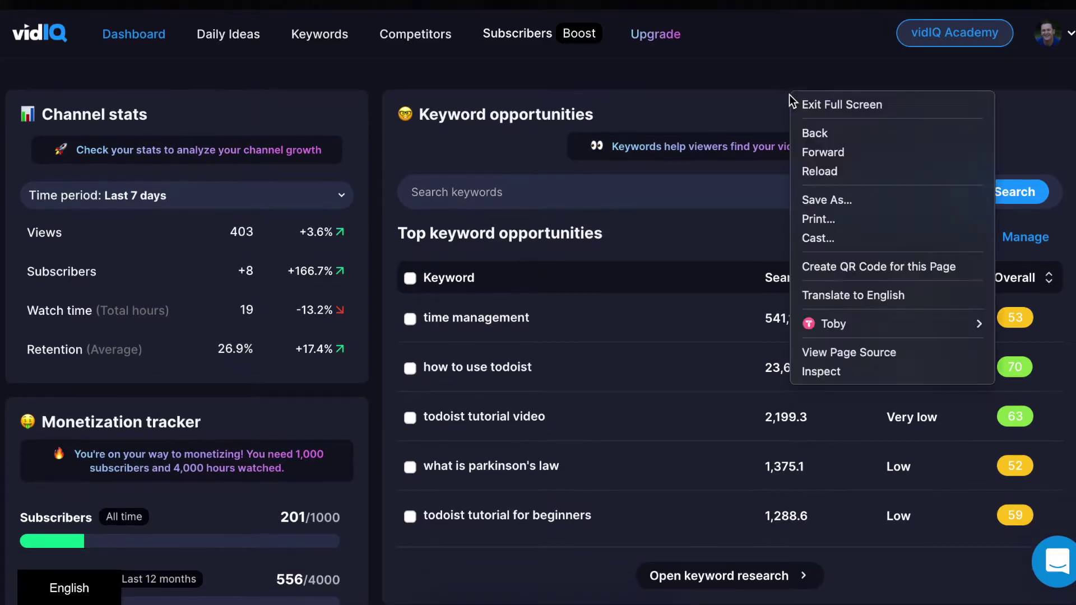
pyautogui.click(774, 87)
pyautogui.scroll(-1, 773, 87)
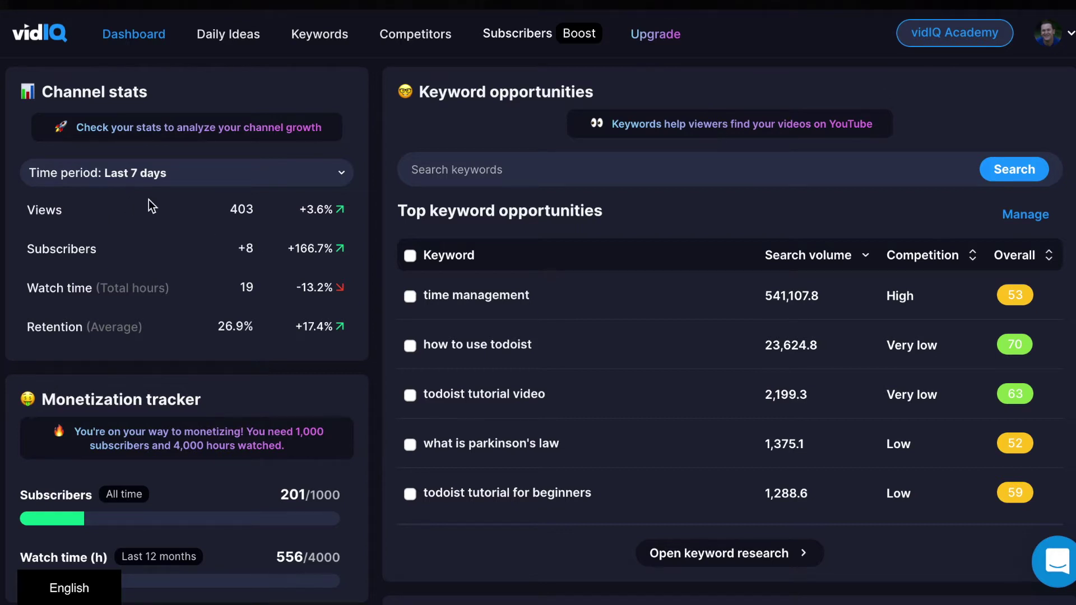
pyautogui.scroll(-1, 163, 212)
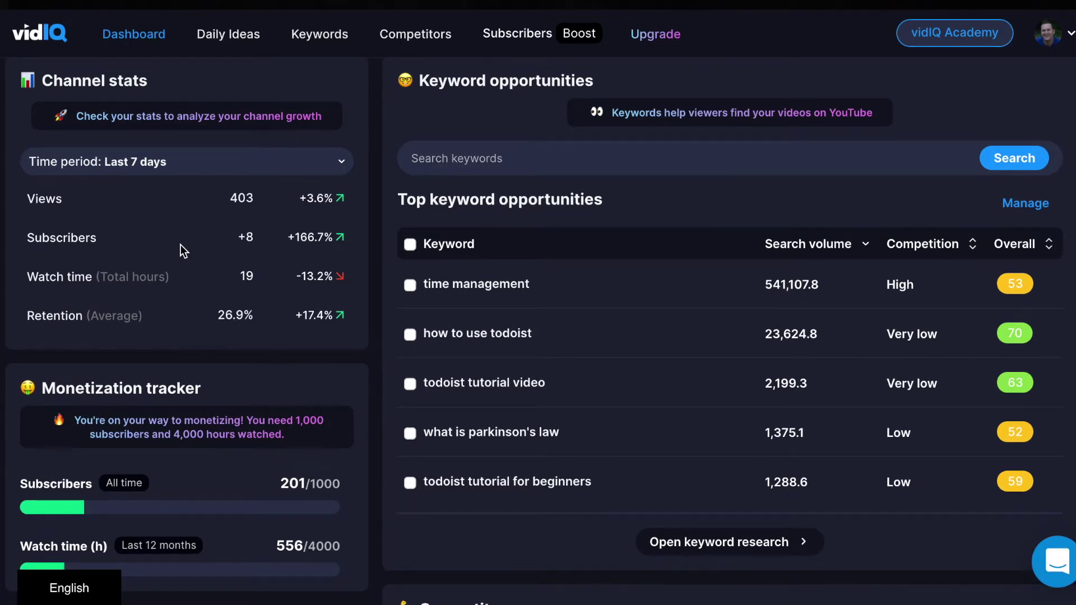
pyautogui.scroll(-3, 174, 317)
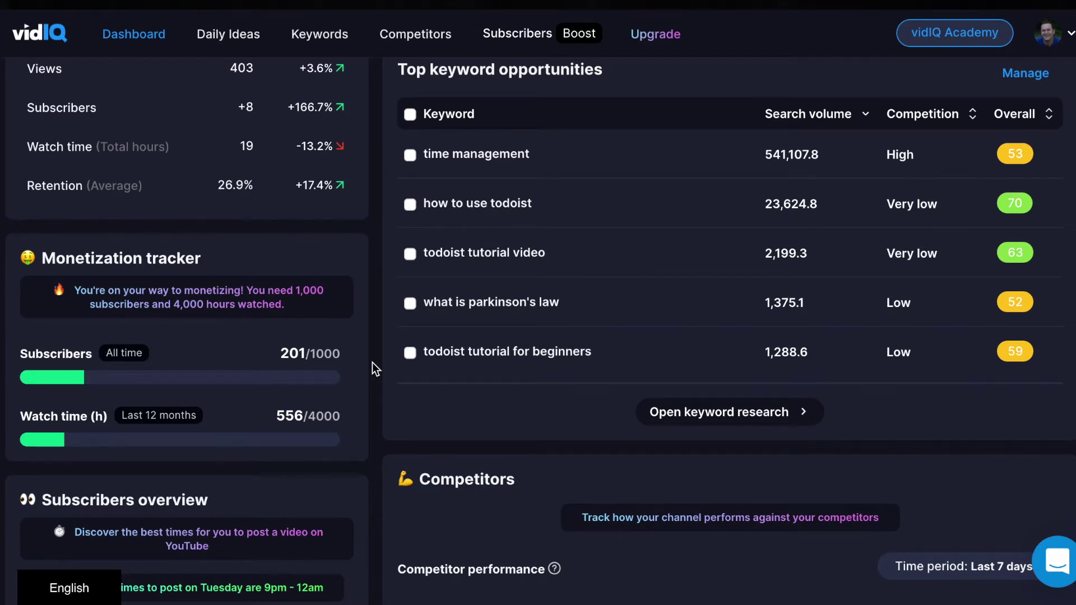
pyautogui.scroll(1, 373, 362)
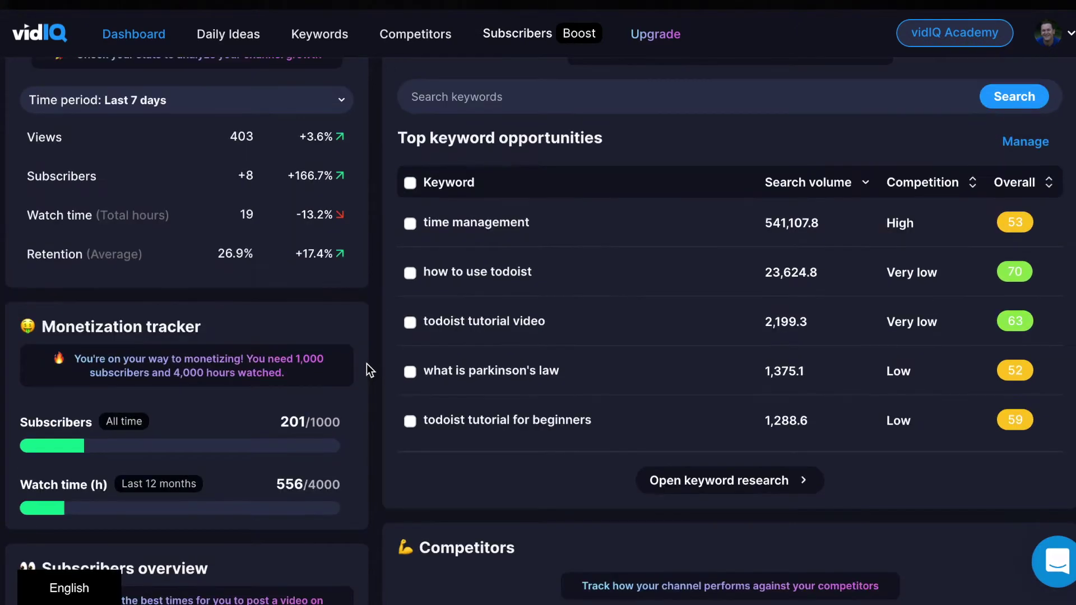
pyautogui.scroll(-1, 367, 364)
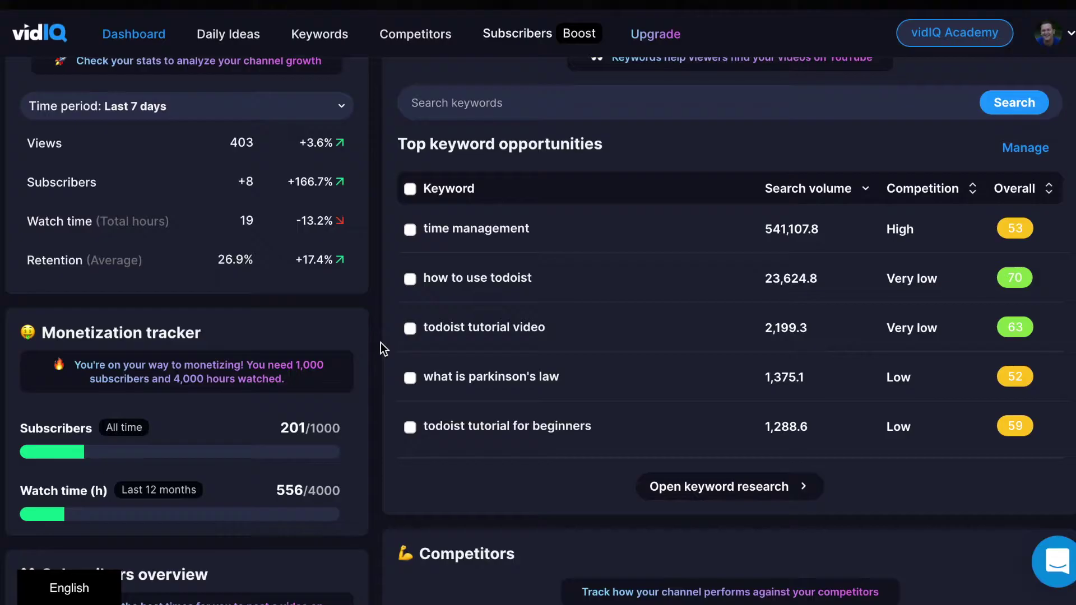
# Step the Subscribers overview best-posting-times chart forward day by day to Friday.
pyautogui.scroll(-9, 381, 343)
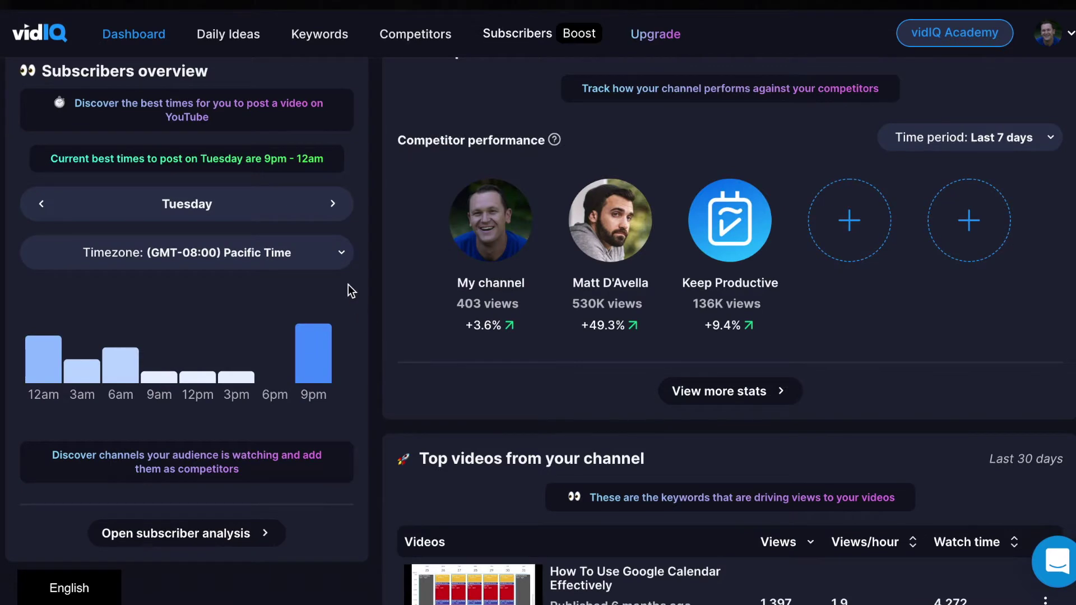
pyautogui.click(334, 206)
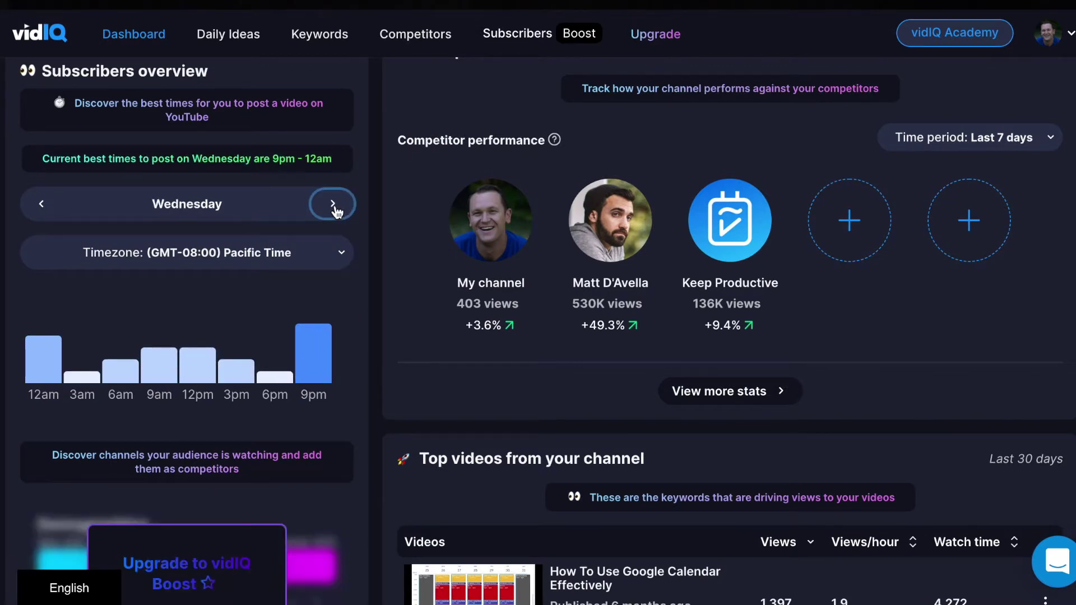
pyautogui.click(334, 205)
pyautogui.click(334, 206)
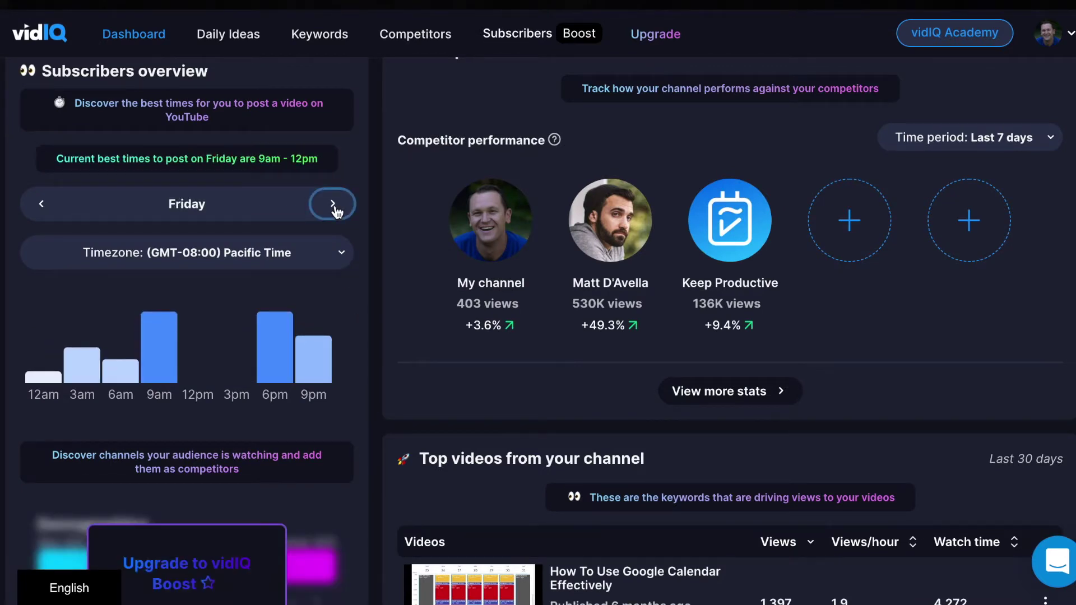
# Return to the top of the dashboard and begin a new keyword search.
pyautogui.scroll(9, 395, 322)
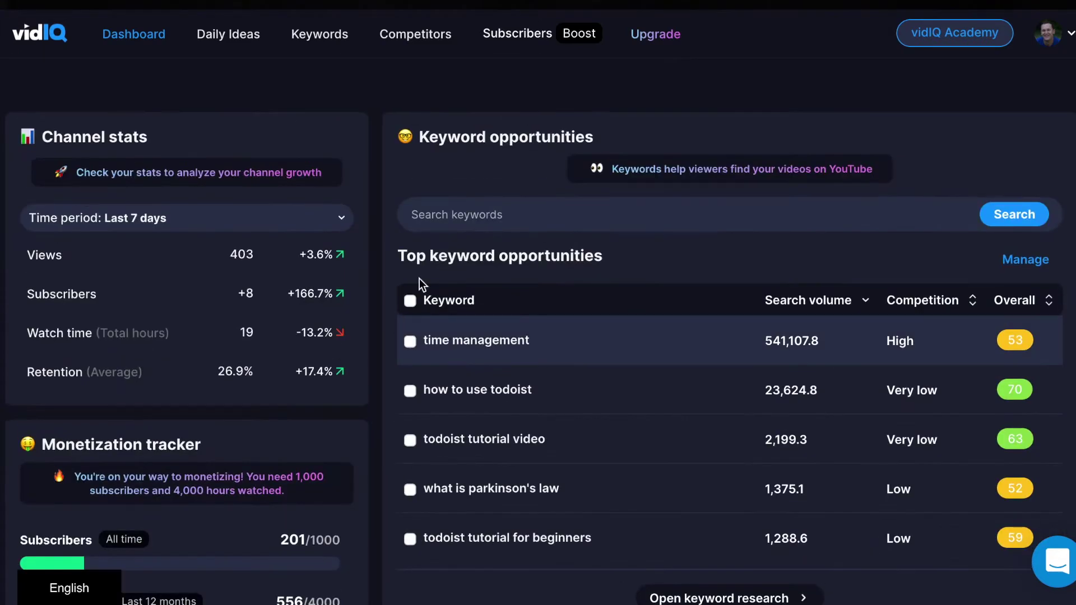
pyautogui.scroll(-1, 389, 178)
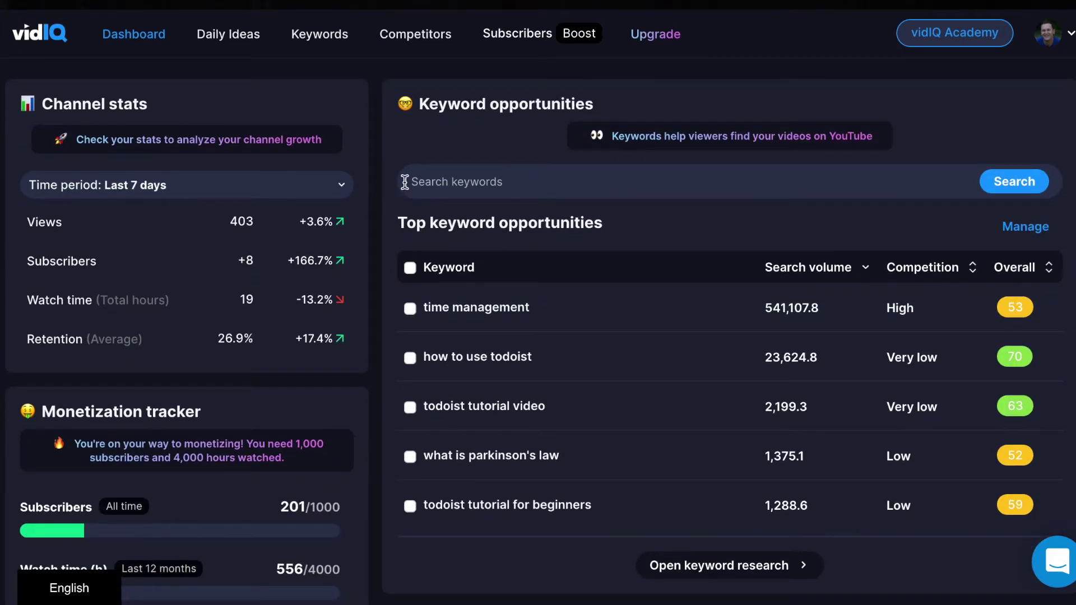
pyautogui.click(435, 181)
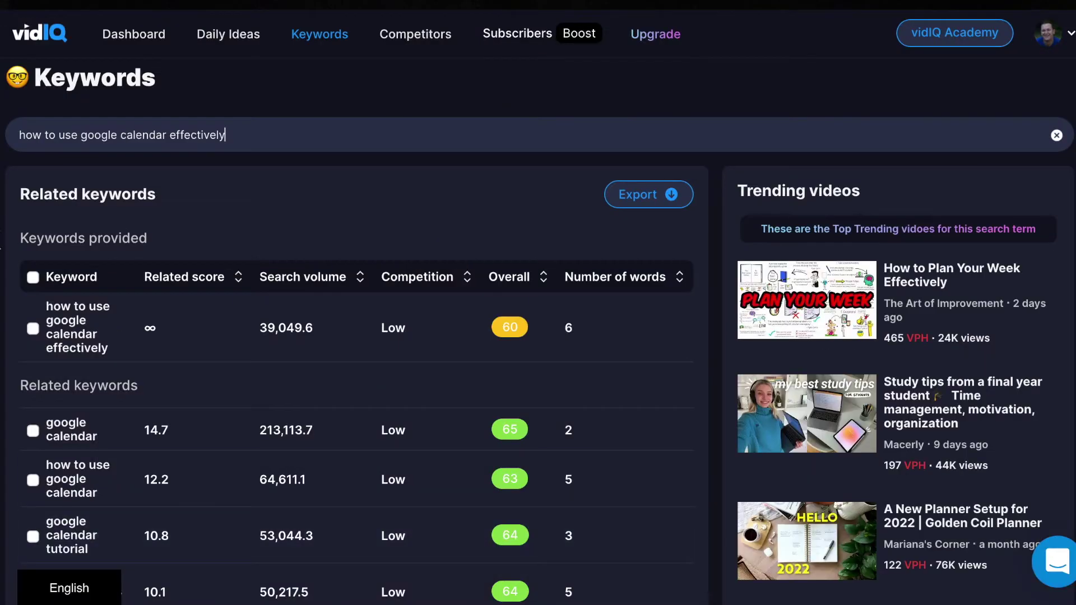
# Review the related keywords for 'how to use google calendar effectively' (39,049.6 volume, Low competition, score 60).
pyautogui.scroll(-1, 1, 266)
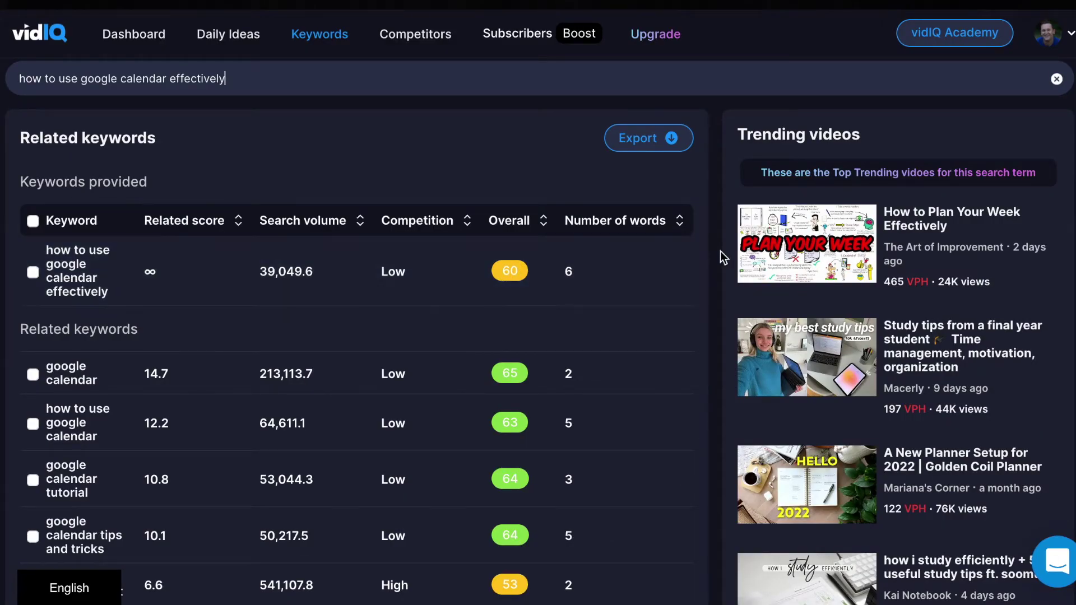
pyautogui.scroll(-2, 699, 274)
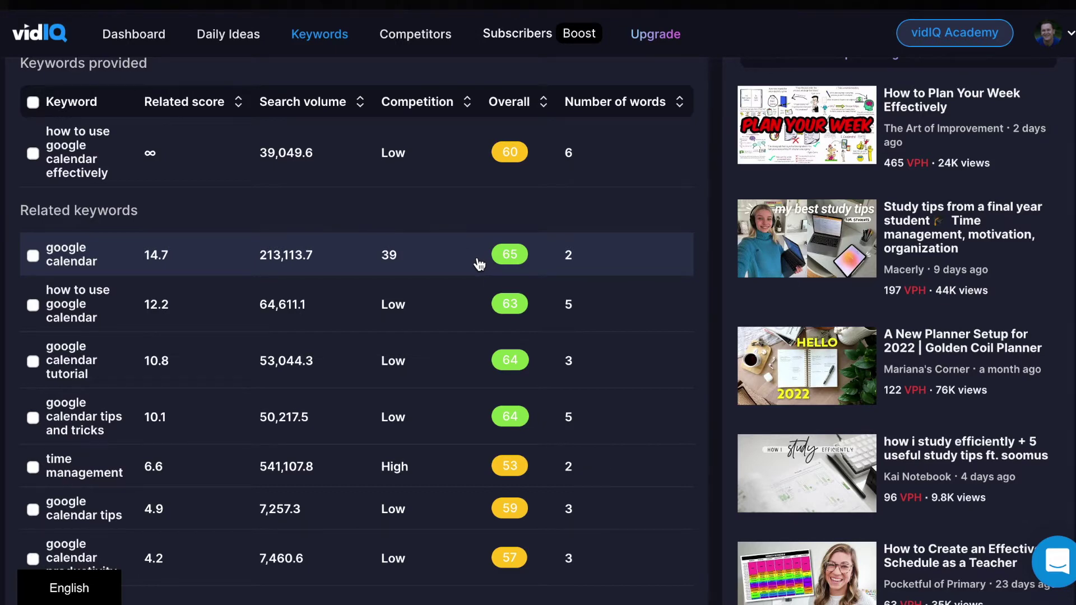
pyautogui.scroll(-1, 479, 264)
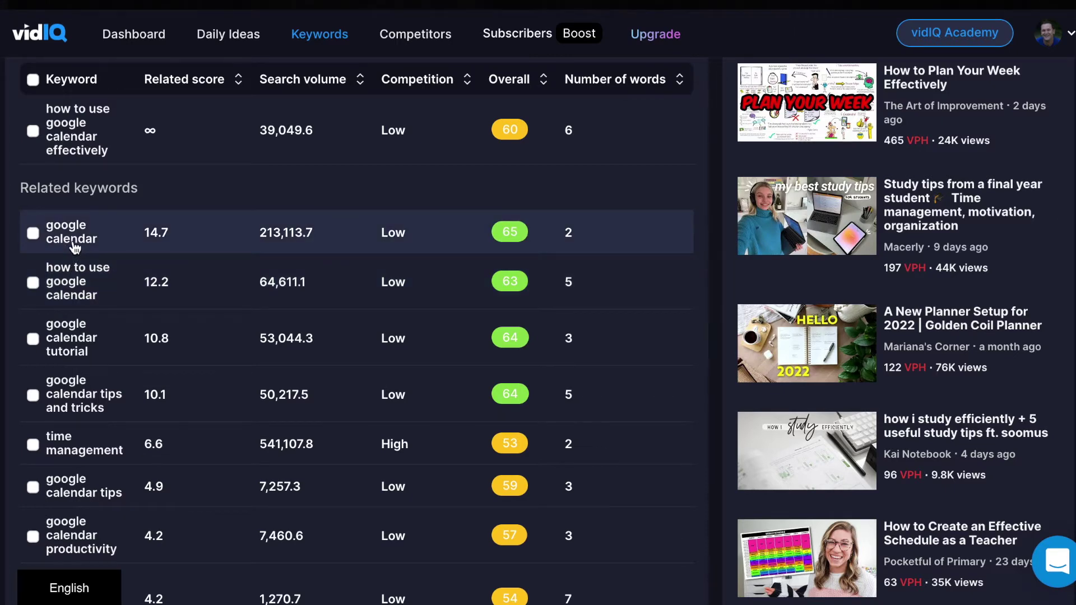
# Load results for the related keyword 'google calendar' and review its related keywords and trending videos.
pyautogui.click(73, 240)
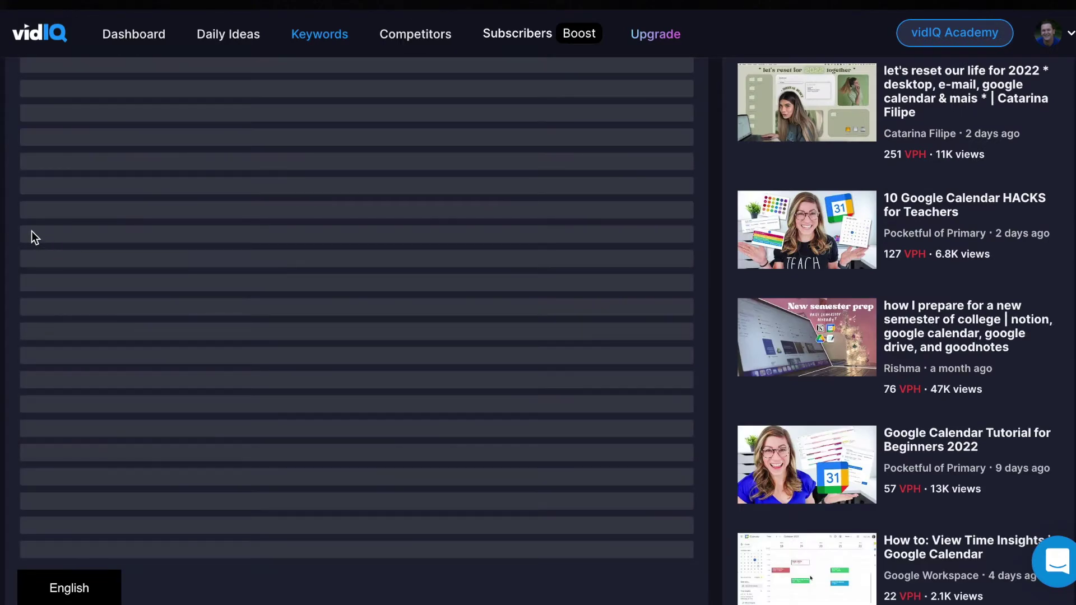
pyautogui.scroll(2, 359, 336)
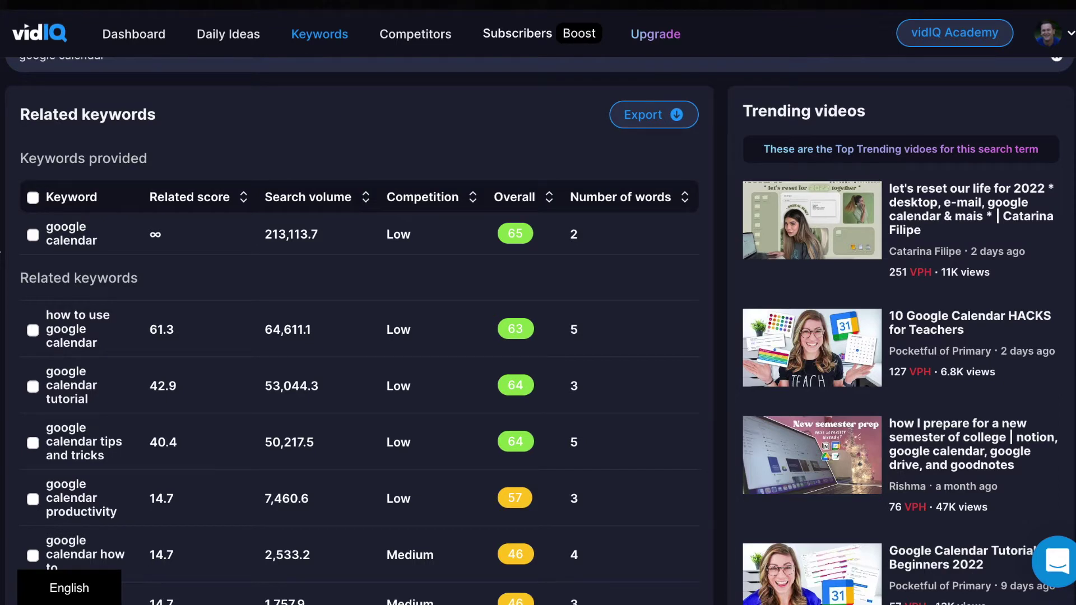
pyautogui.scroll(-1, 81, 185)
pyautogui.moveTo(81, 183)
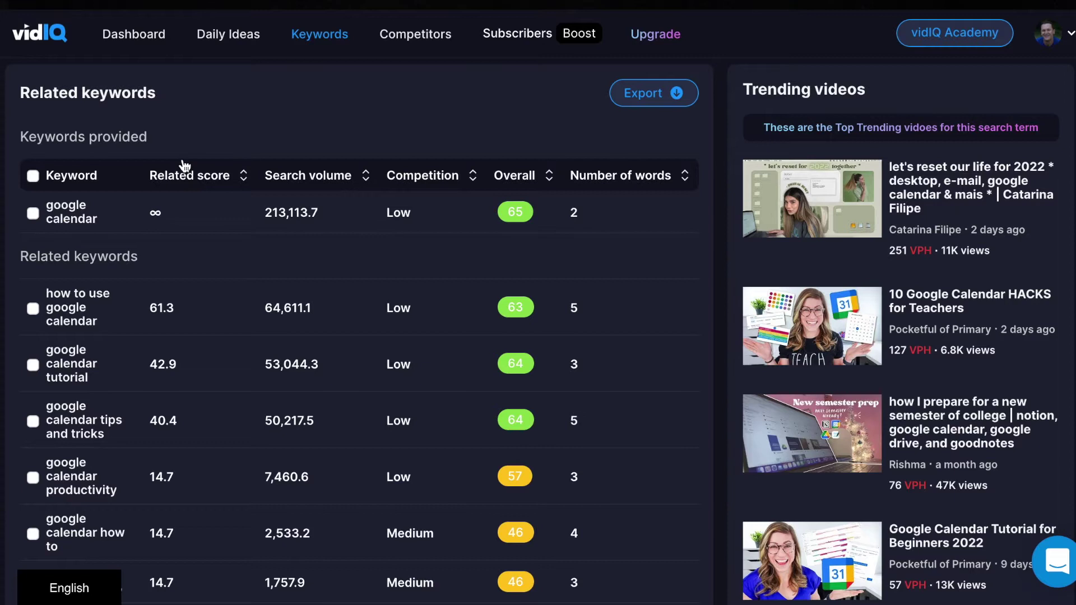
pyautogui.moveTo(181, 179)
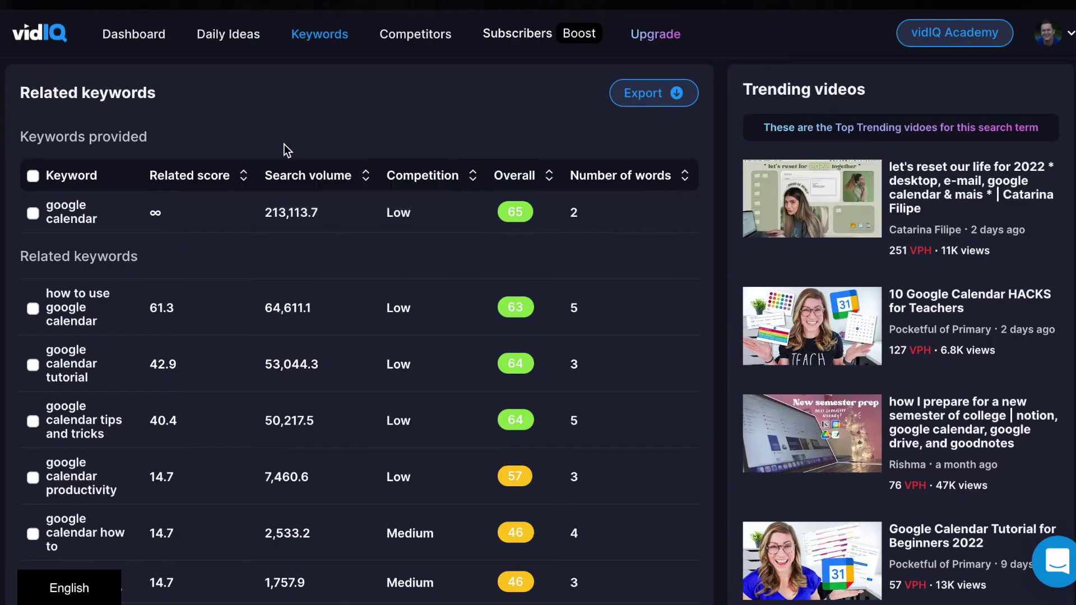
pyautogui.moveTo(393, 270)
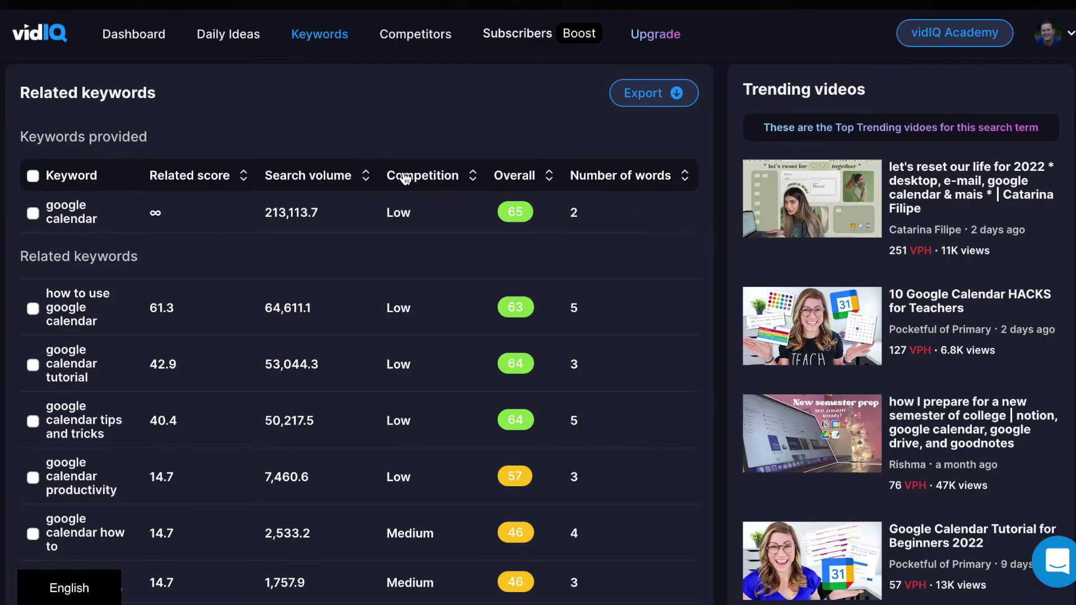
pyautogui.moveTo(864, 124)
pyautogui.moveTo(505, 175)
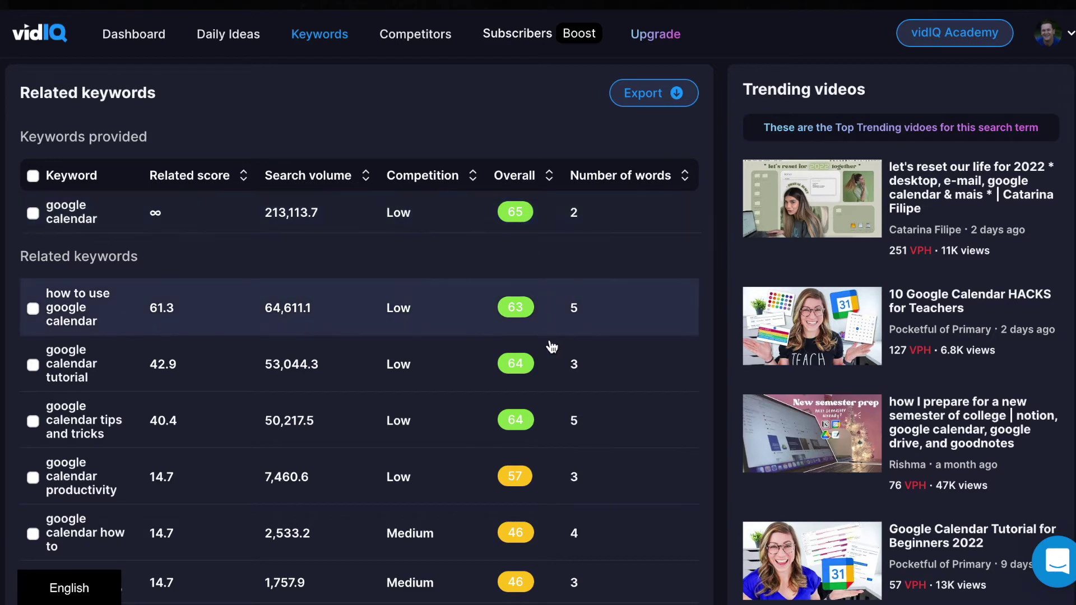
pyautogui.scroll(-4, 552, 346)
pyautogui.scroll(6, 529, 296)
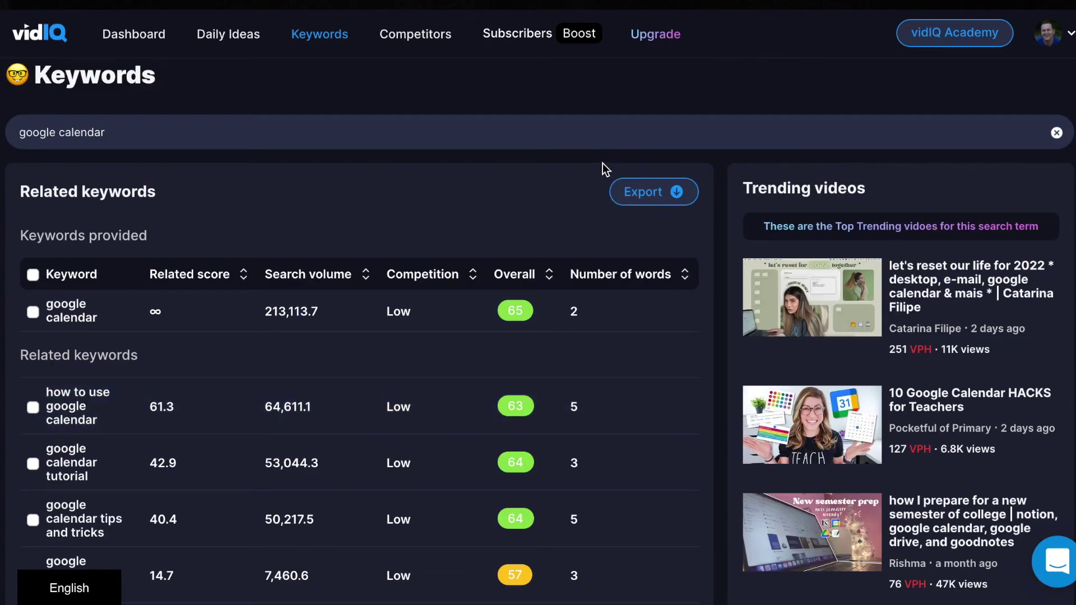
pyautogui.moveTo(614, 283)
pyautogui.scroll(-1, 306, 175)
pyautogui.scroll(-1, 308, 179)
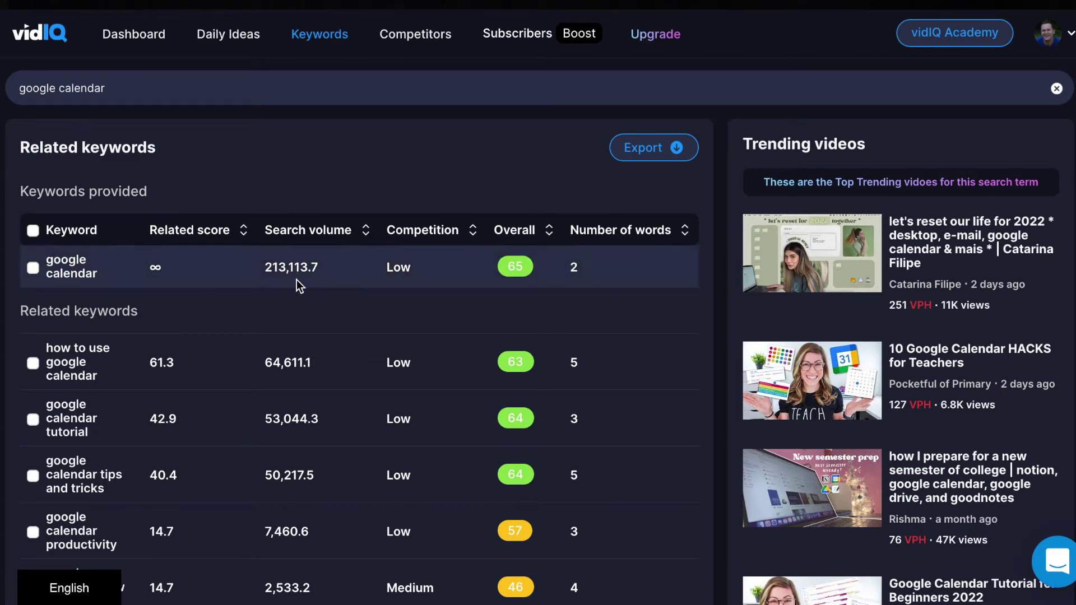
pyautogui.scroll(-3, 318, 320)
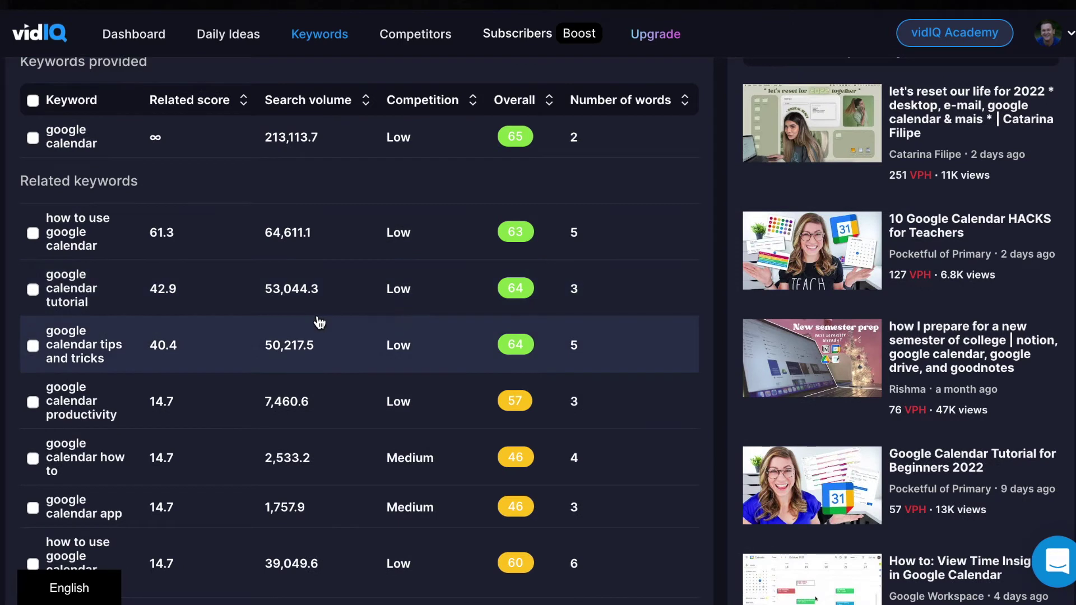
pyautogui.scroll(1, 315, 320)
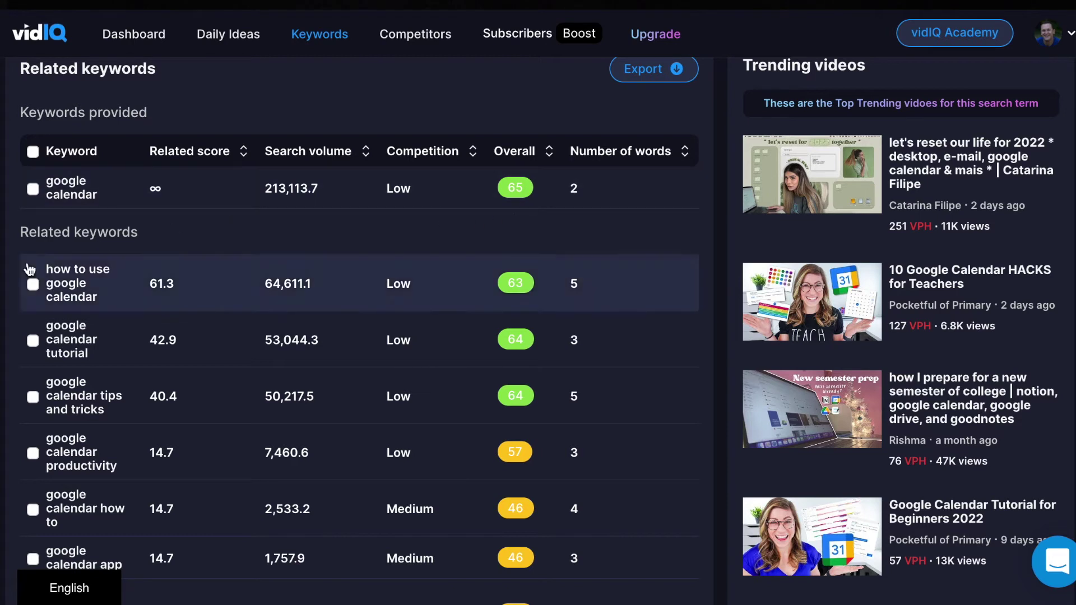
pyautogui.click(34, 191)
pyautogui.click(34, 287)
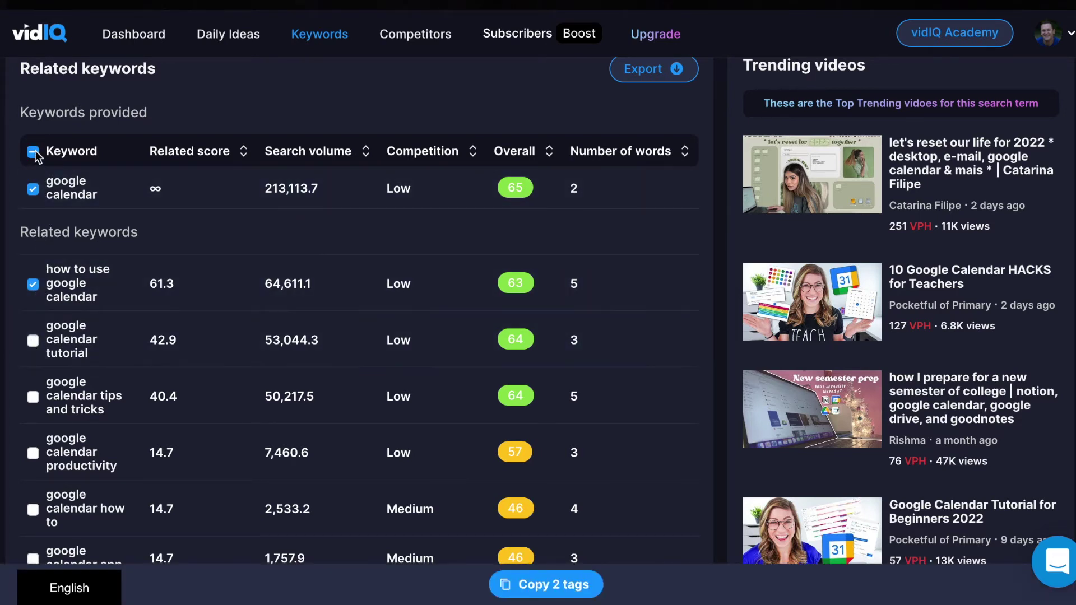
pyautogui.click(34, 152)
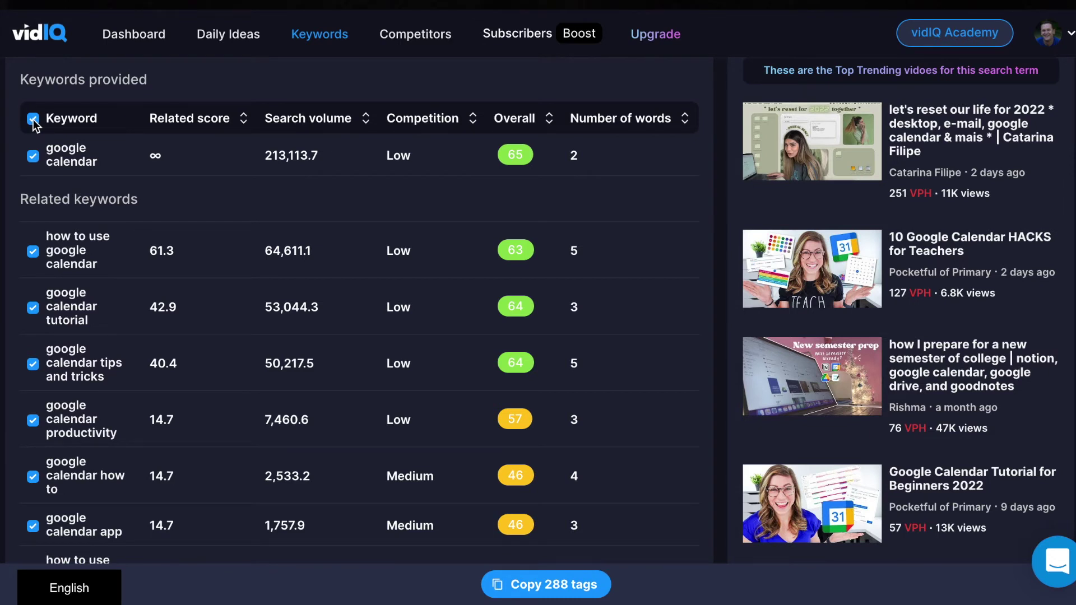
pyautogui.click(33, 118)
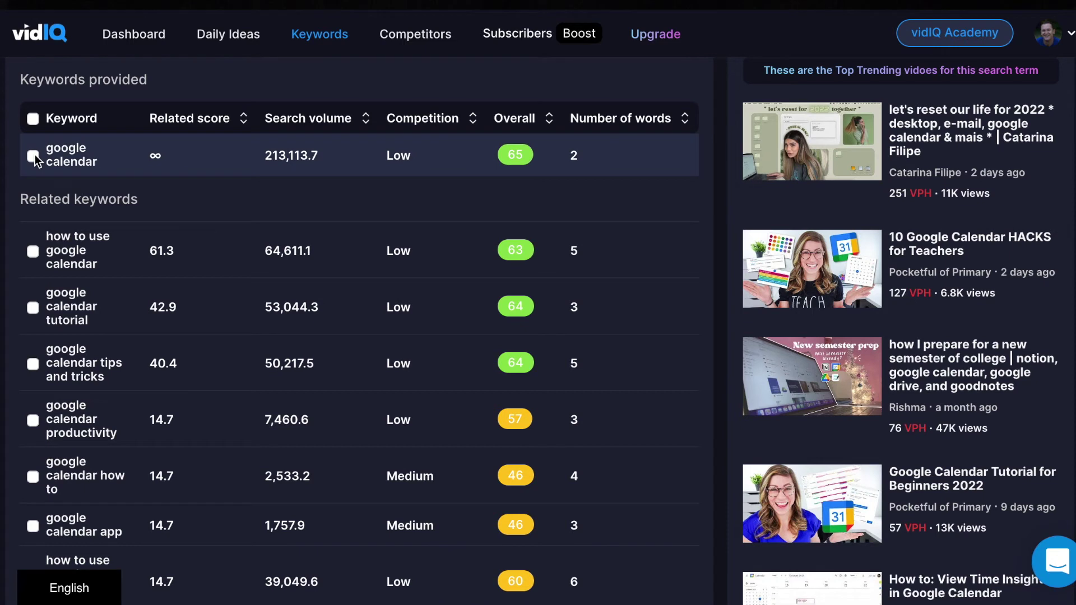
# Tick 'google calendar', 'how to use google calendar', 'google calendar tutorial' and 'google calendar productivity'.
pyautogui.click(33, 155)
pyautogui.click(33, 252)
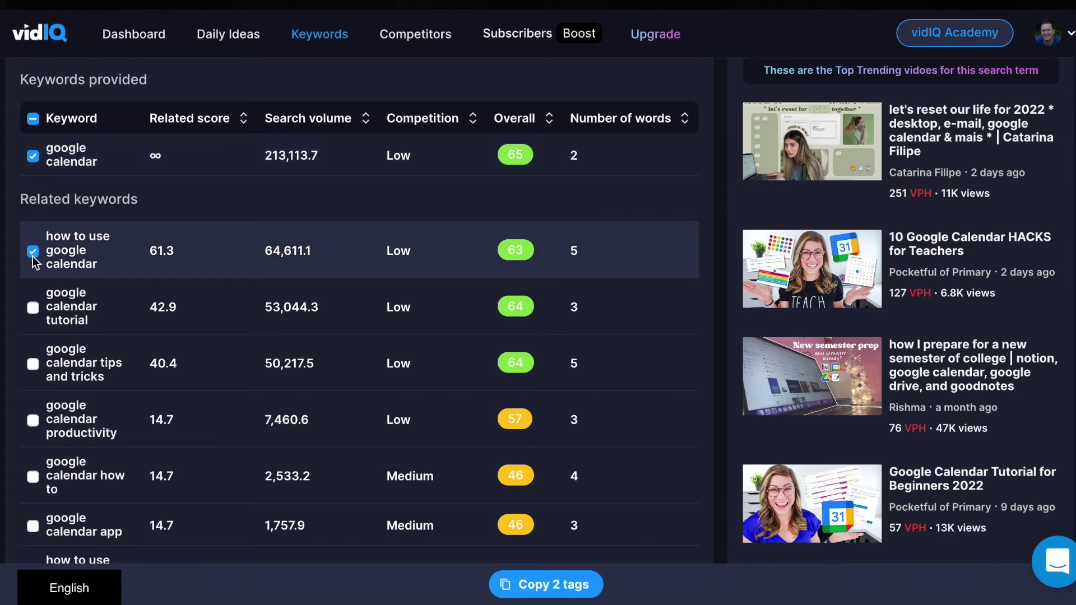
pyautogui.click(32, 307)
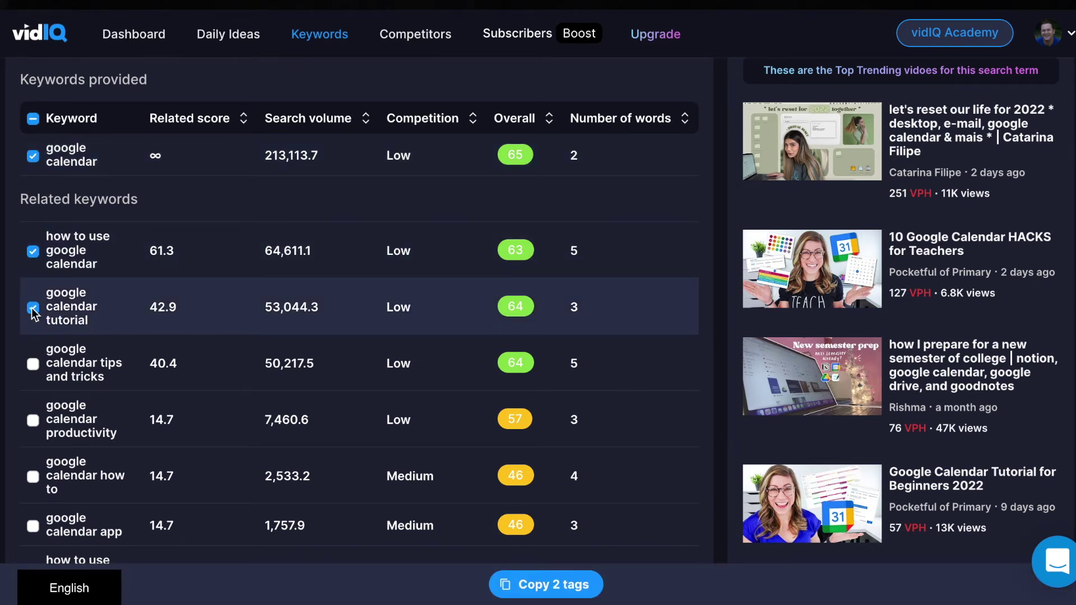
pyautogui.scroll(-1, 32, 310)
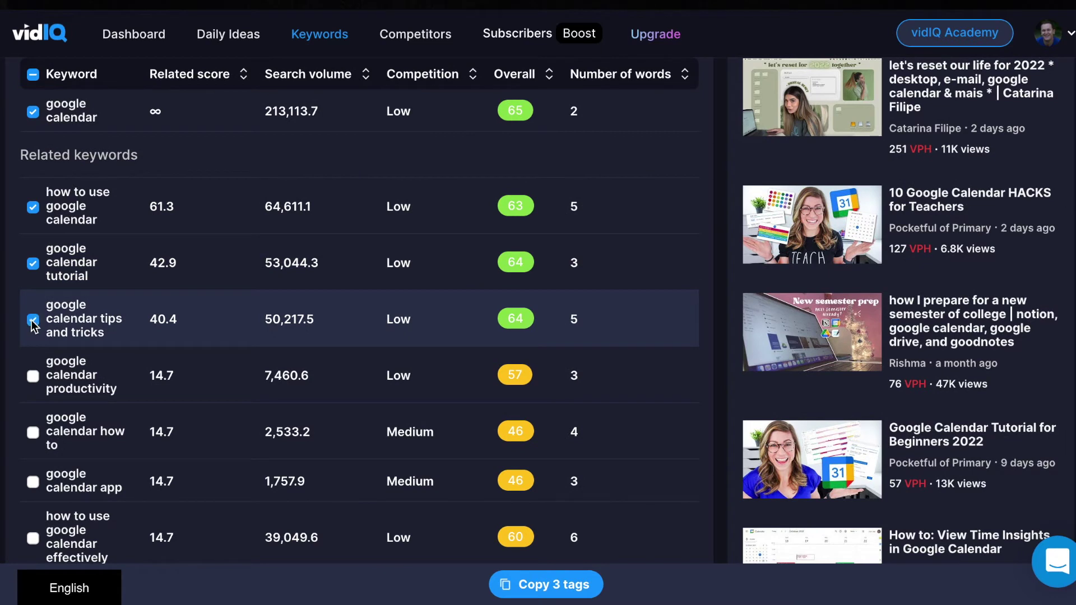
pyautogui.click(32, 377)
pyautogui.scroll(-1, 32, 375)
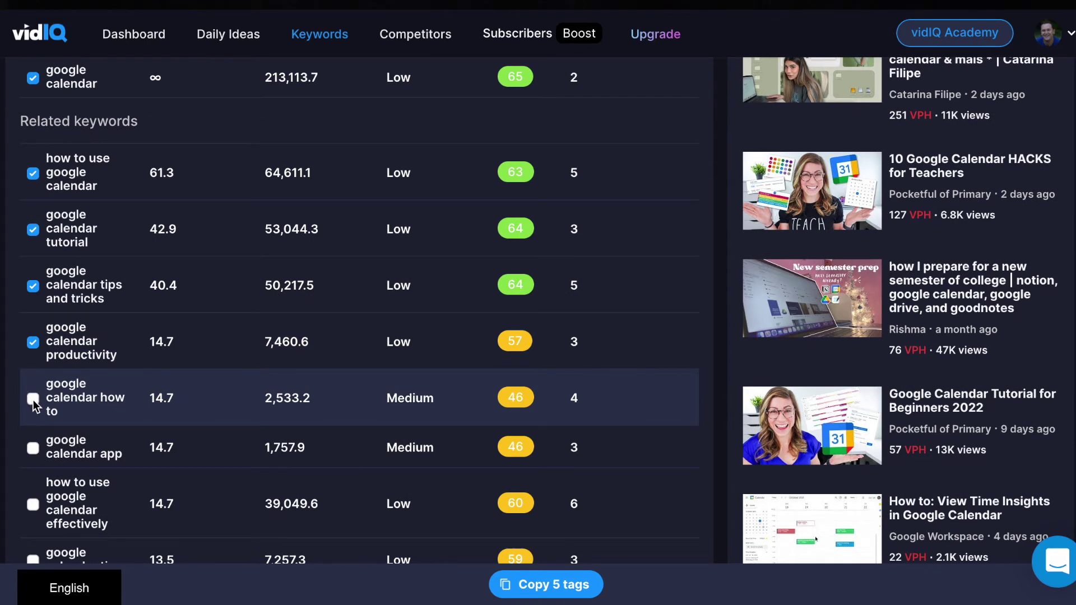
# Tick then untick 'google calendar how to', and add 'how to use google calendar effectively' and 'time blocking google calendar'.
pyautogui.click(32, 399)
pyautogui.scroll(-2, 33, 399)
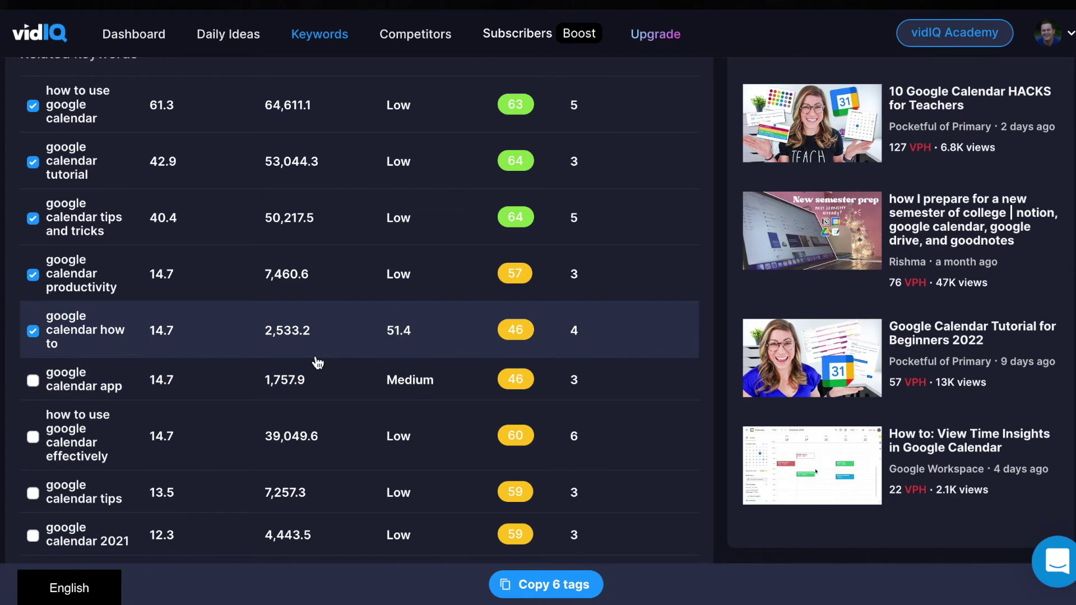
pyautogui.scroll(-4, 317, 363)
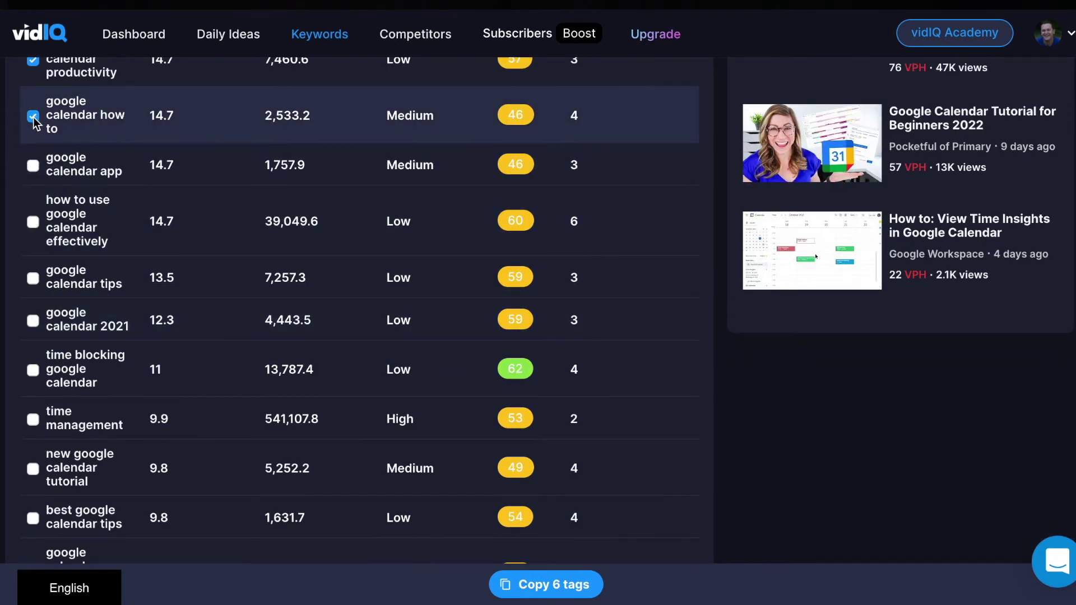
pyautogui.click(33, 116)
pyautogui.scroll(2, 34, 120)
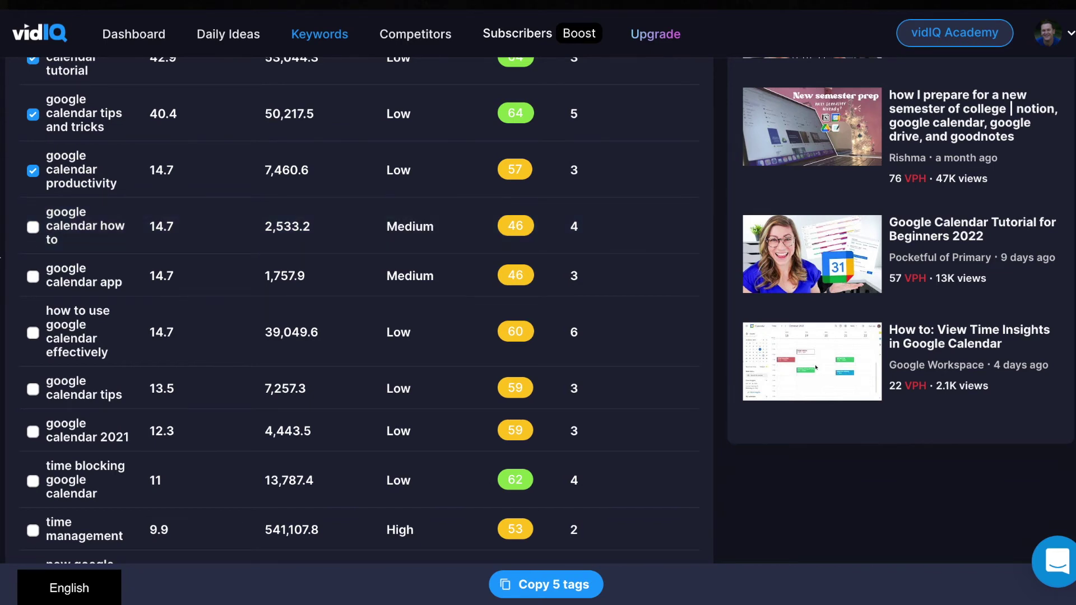
pyautogui.click(32, 333)
pyautogui.scroll(-2, 1, 303)
pyautogui.scroll(-2, 1, 305)
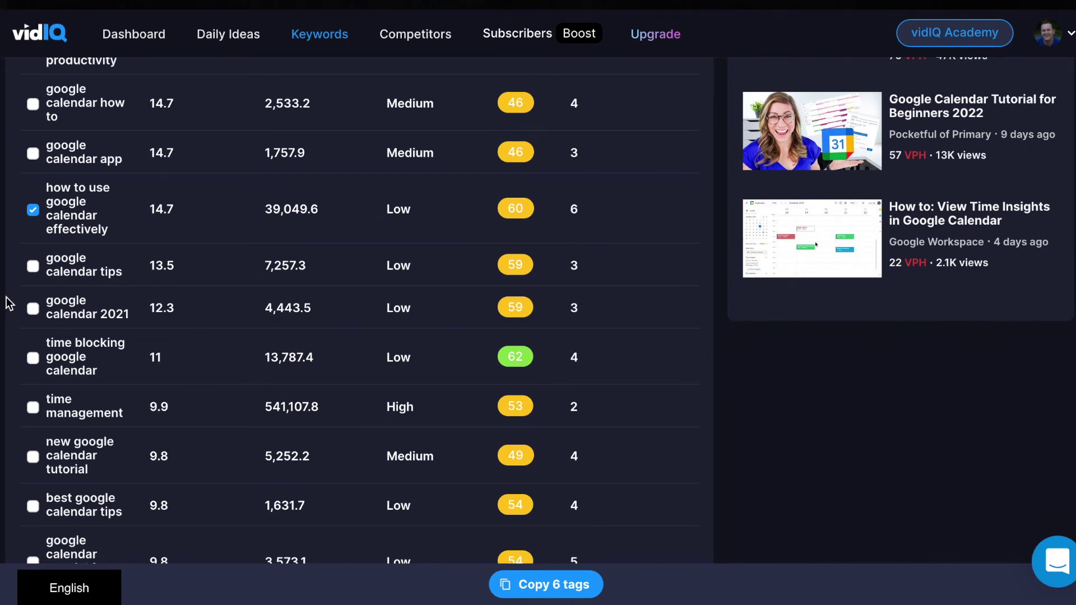
pyautogui.click(33, 359)
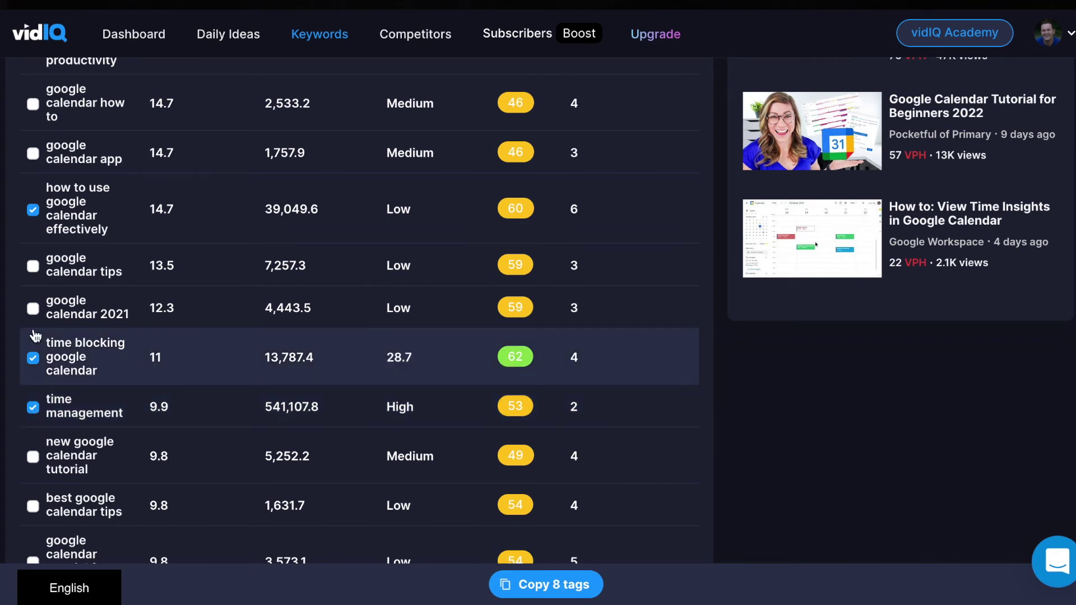
# Add 'google calendar reminders' and copy the 11 selected keywords as tags.
pyautogui.scroll(-1, 3, 329)
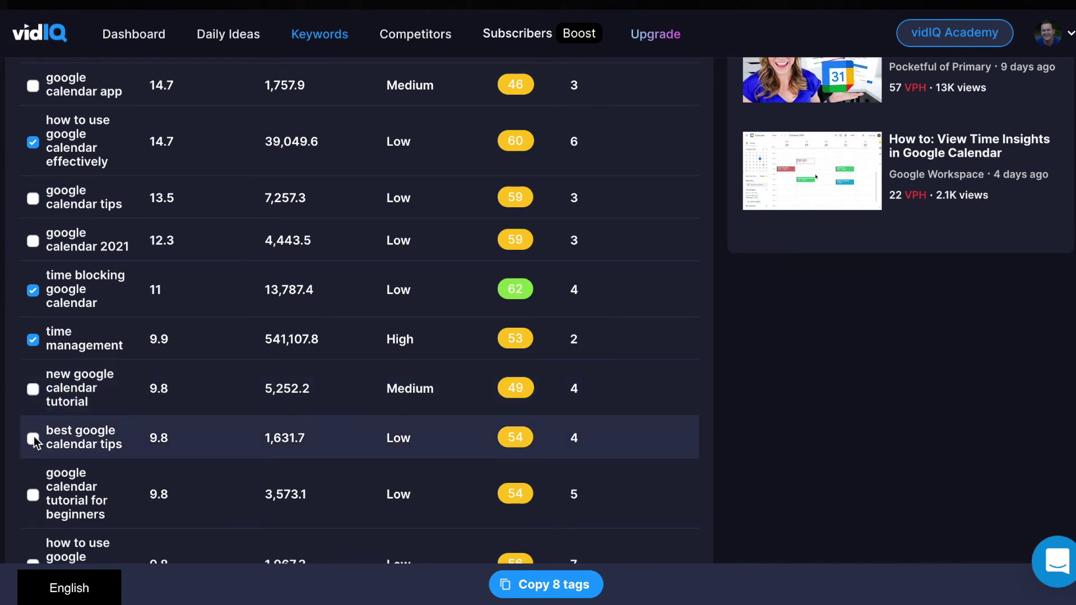
pyautogui.scroll(-1, 62, 332)
pyautogui.scroll(-4, 65, 339)
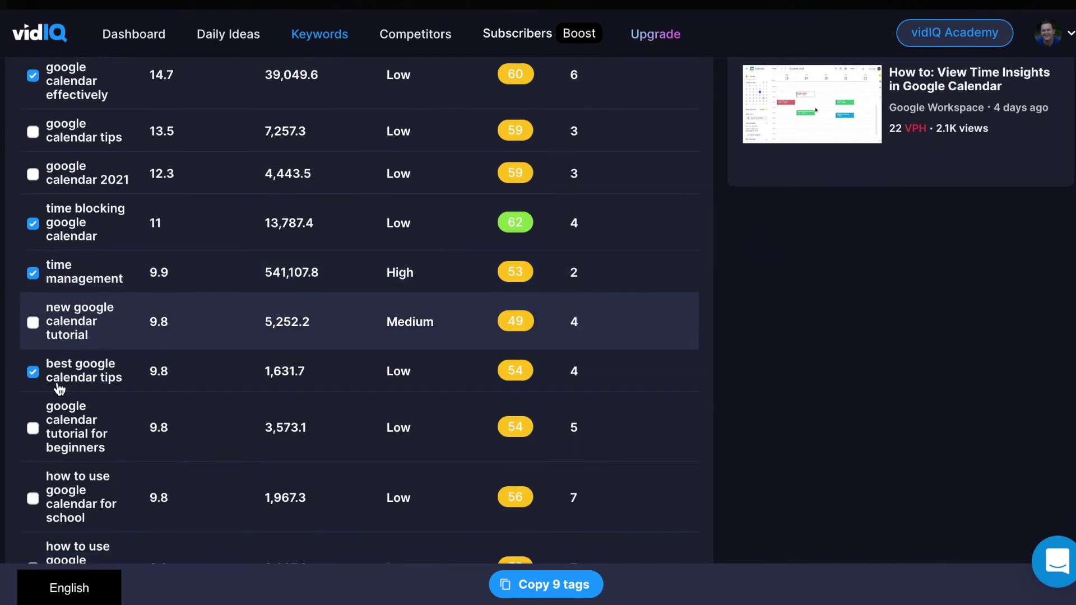
pyautogui.scroll(-2, 37, 439)
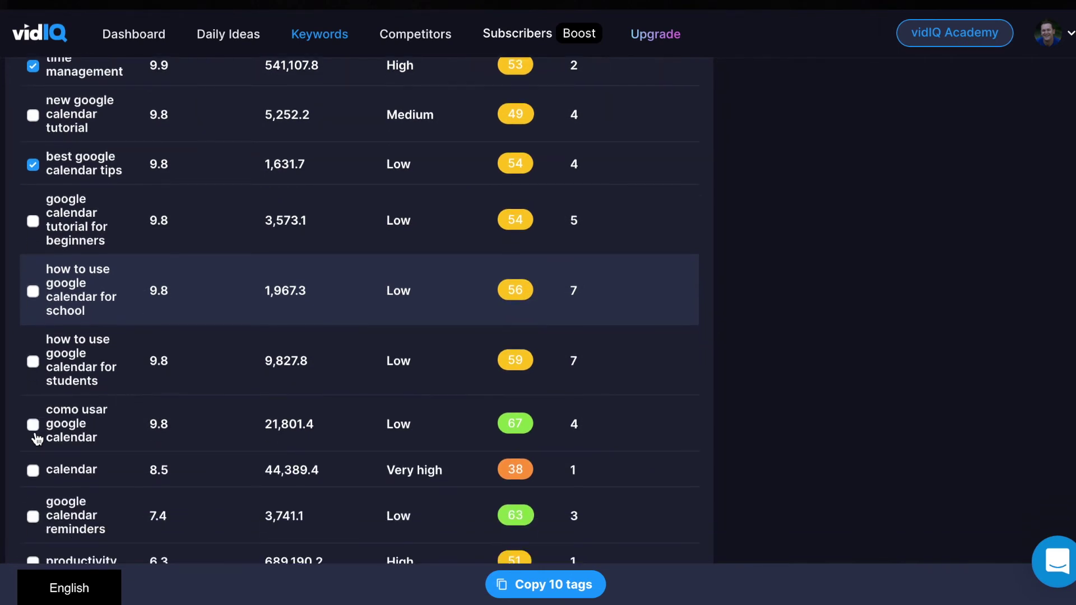
pyautogui.scroll(-1, 33, 444)
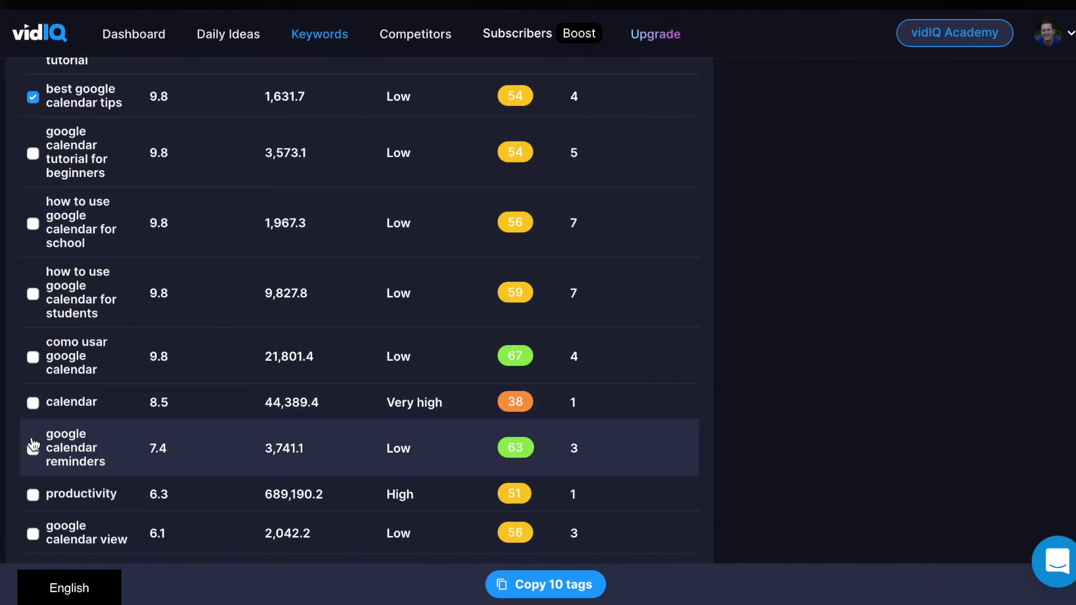
pyautogui.click(32, 449)
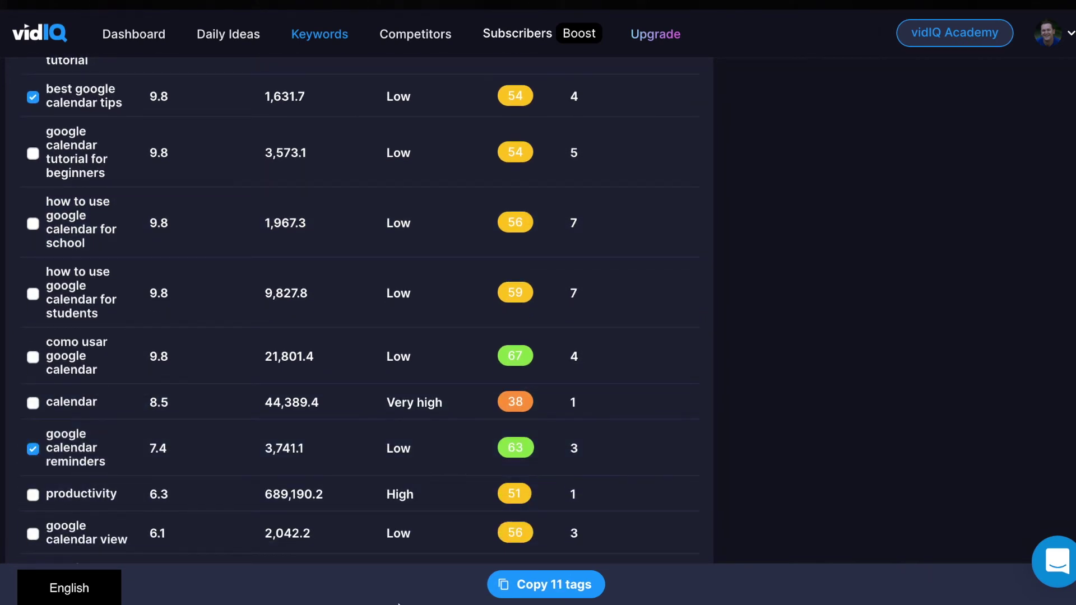
pyautogui.click(519, 593)
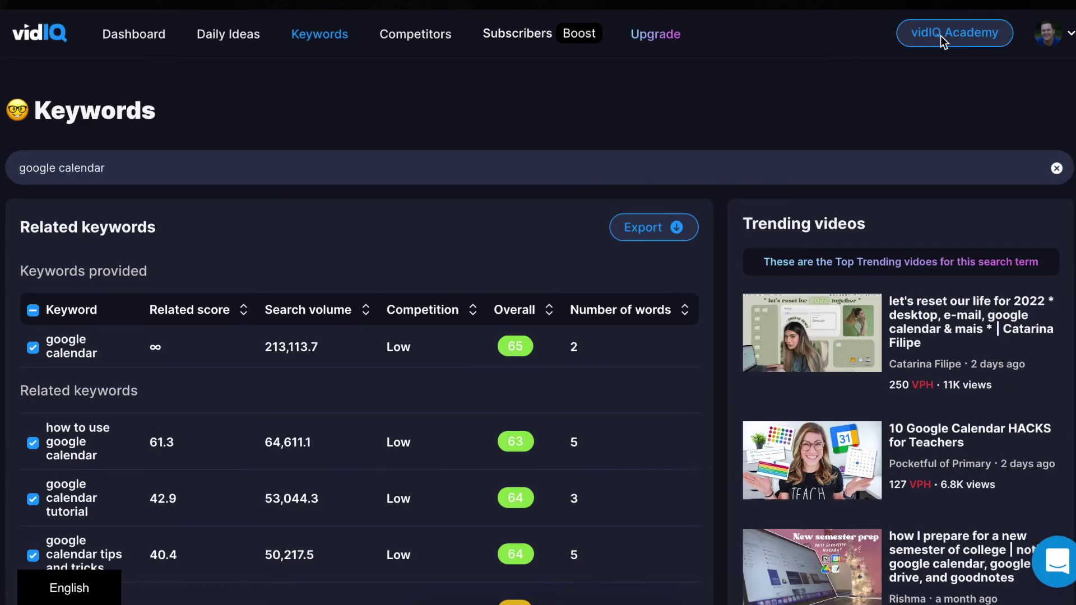
# Go to vidIQ Academy, browse the Pro Member bundle courses and open one course card.
pyautogui.click(942, 35)
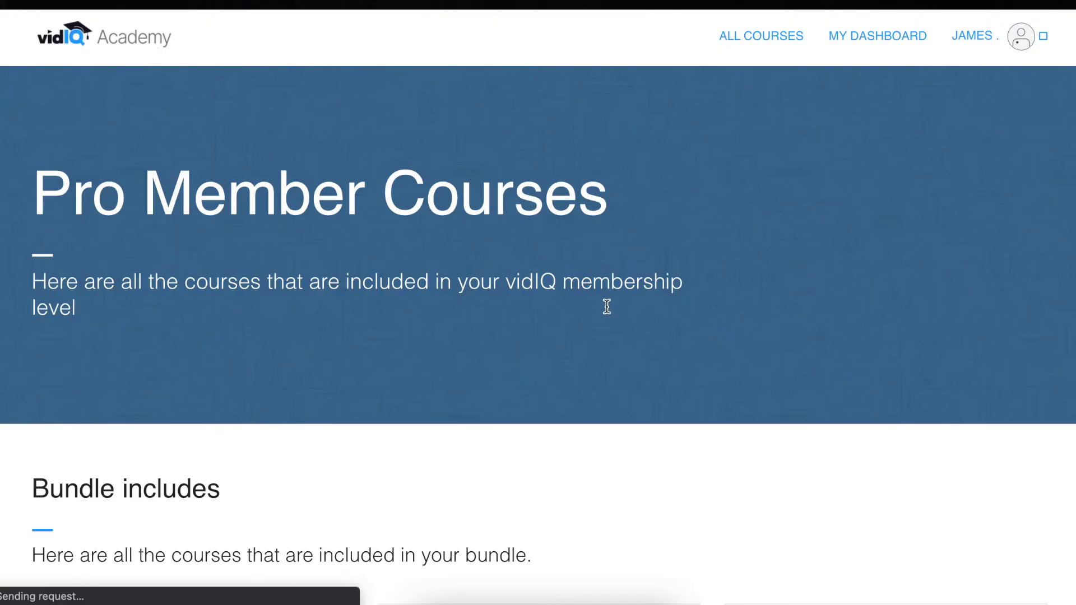
pyautogui.scroll(-4, 613, 308)
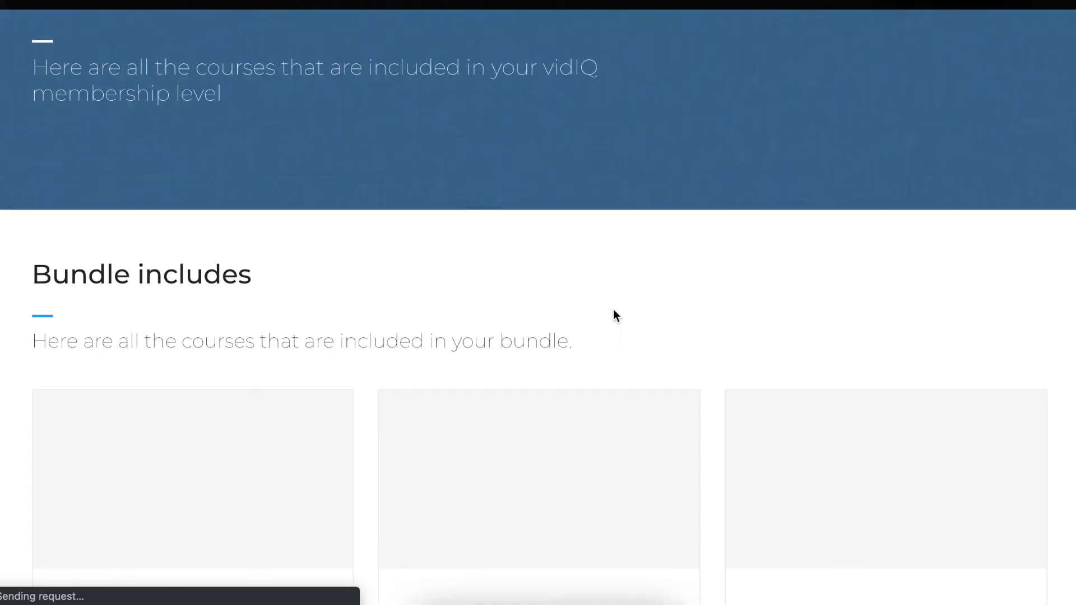
pyautogui.scroll(-4, 613, 310)
pyautogui.scroll(-1, 712, 312)
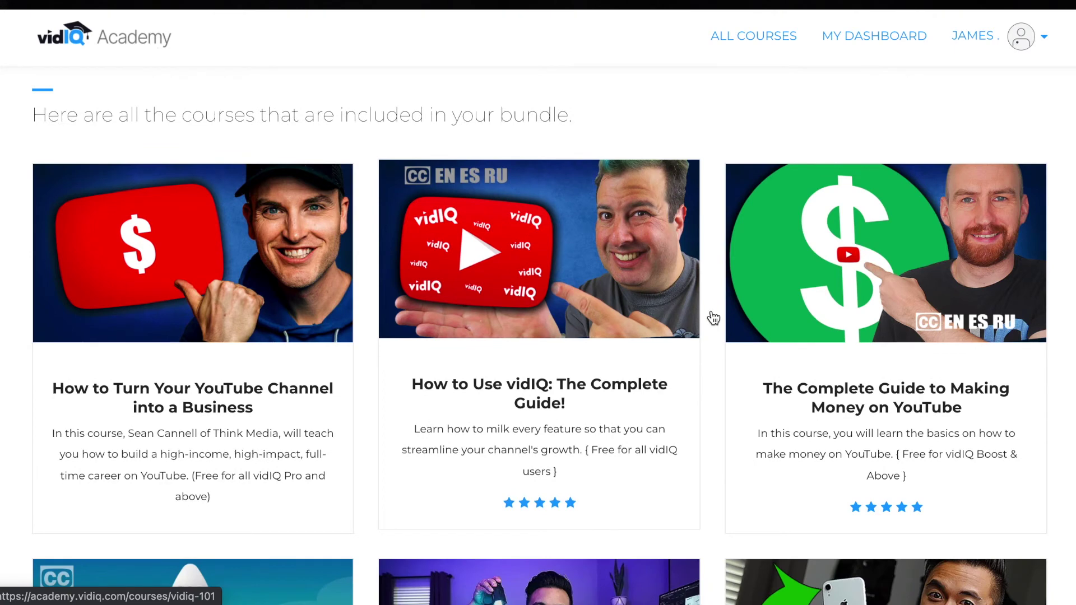
pyautogui.scroll(-1, 712, 314)
pyautogui.scroll(-2, 711, 311)
pyautogui.click(729, 303)
pyautogui.scroll(-5, 707, 309)
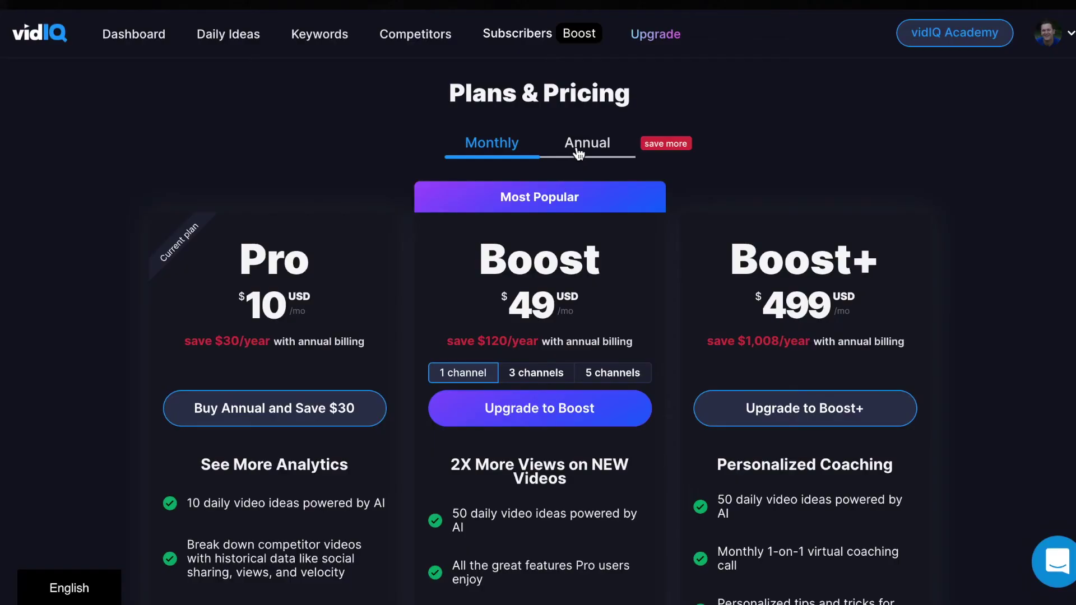
# Compare annual and monthly billing, ending on monthly: Pro $10, Boost $49, Boost+ $499.
pyautogui.click(574, 150)
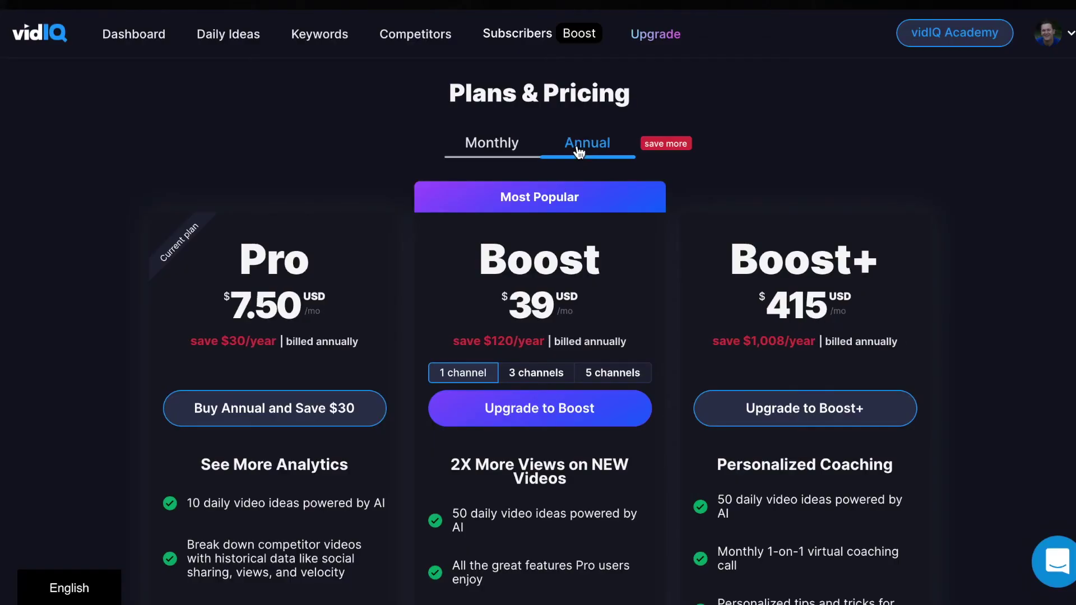
pyautogui.click(501, 146)
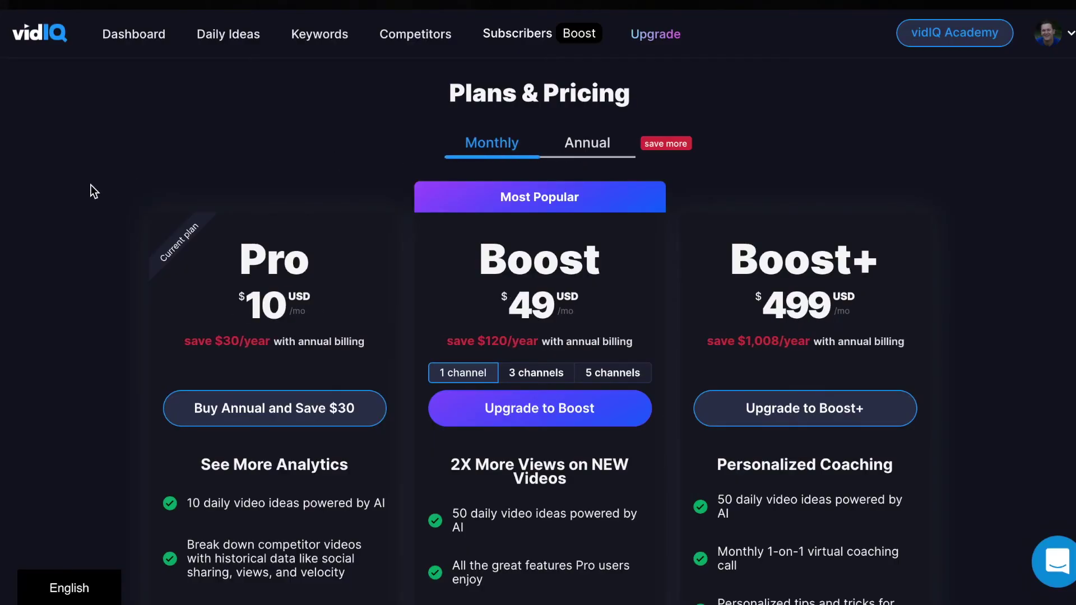
pyautogui.scroll(-2, 80, 193)
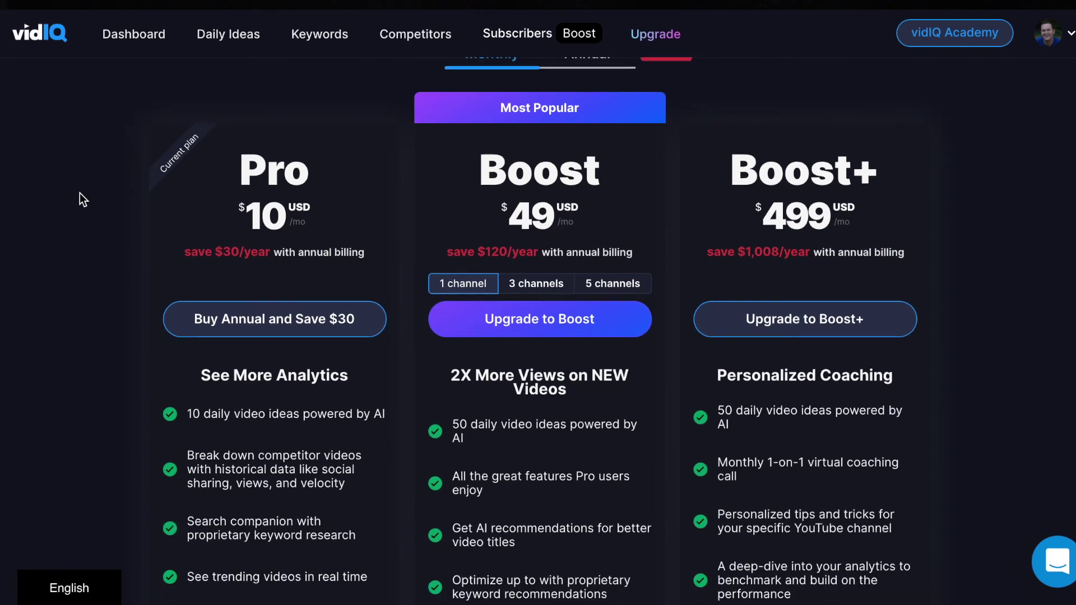
pyautogui.scroll(-1, 80, 193)
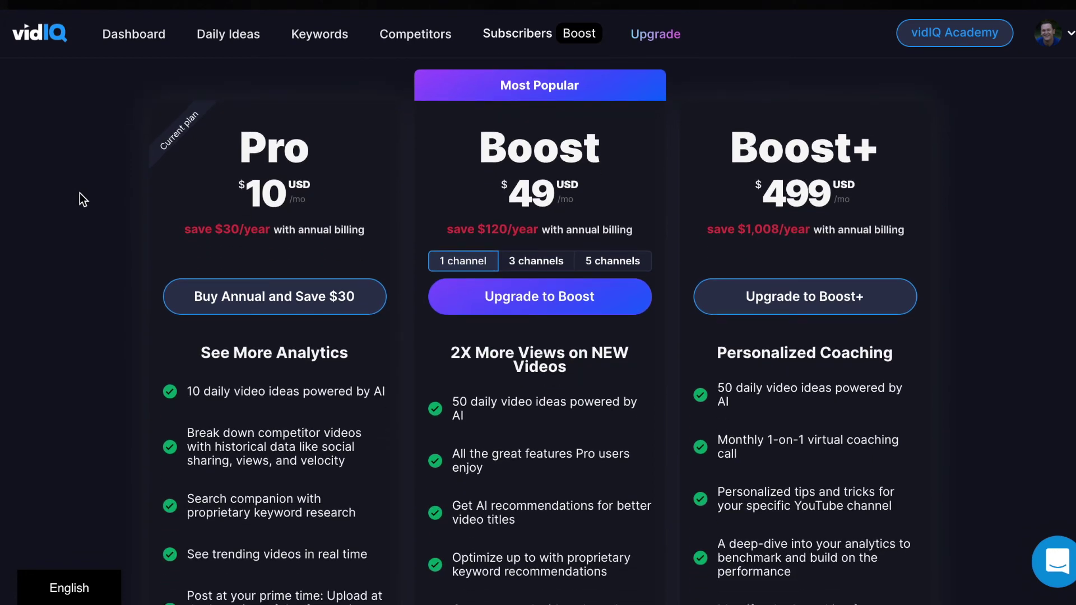